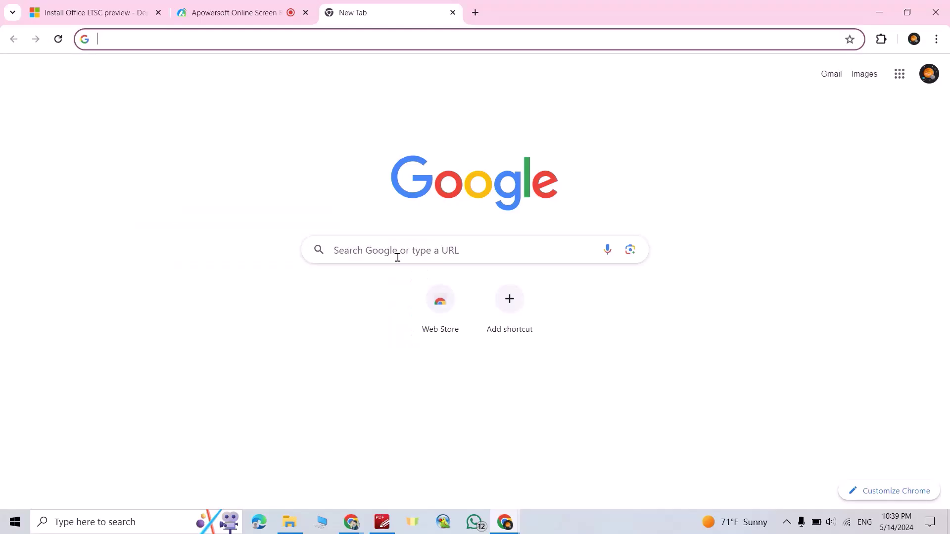
Search Google for 'office deployment tool' and open Microsoft's download page
{"action": "left_click", "coordinate": [397, 257]}
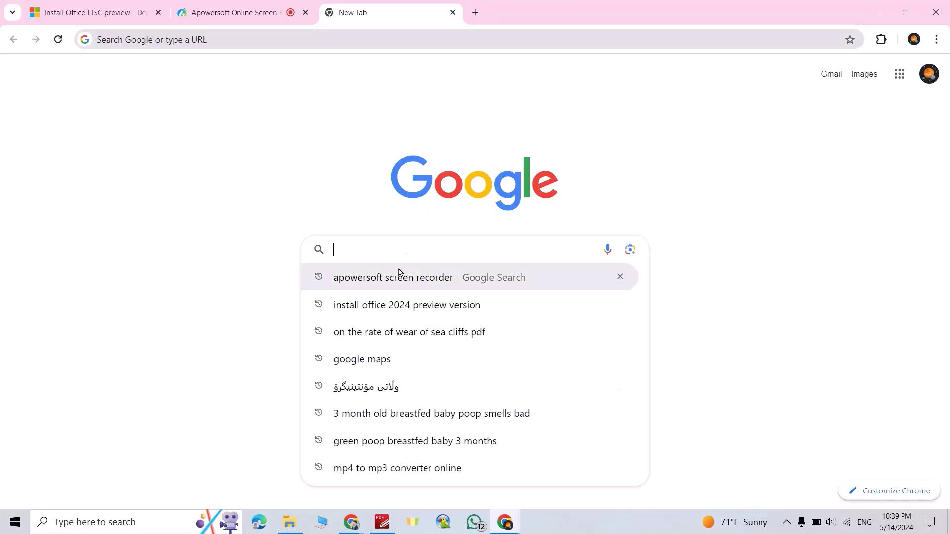
{"action": "type", "text": "off"}
{"action": "left_click", "coordinate": [408, 305]}
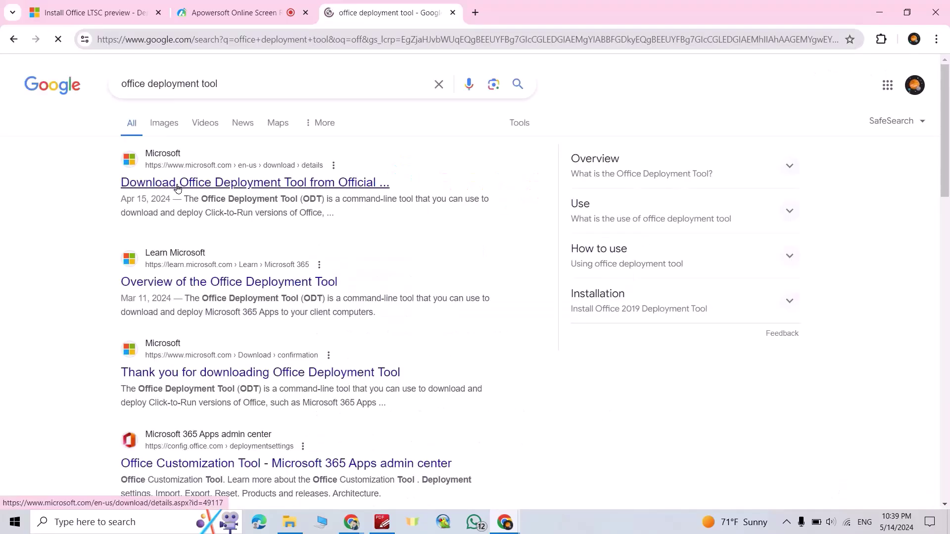
{"action": "left_click", "coordinate": [177, 188]}
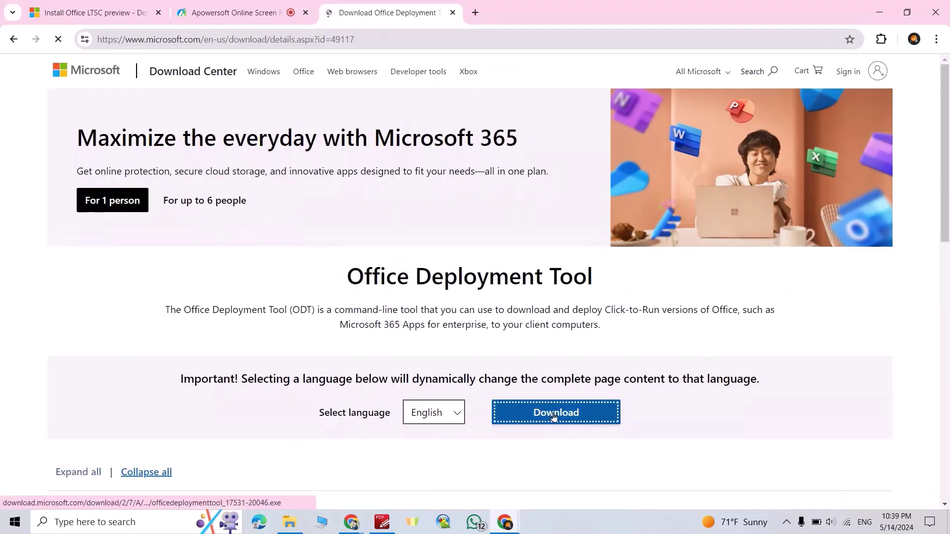
Download officedeploymenttool_17531-20046.exe and show it in the Downloads folder
{"action": "left_click", "coordinate": [556, 416]}
{"action": "left_click", "coordinate": [893, 42]}
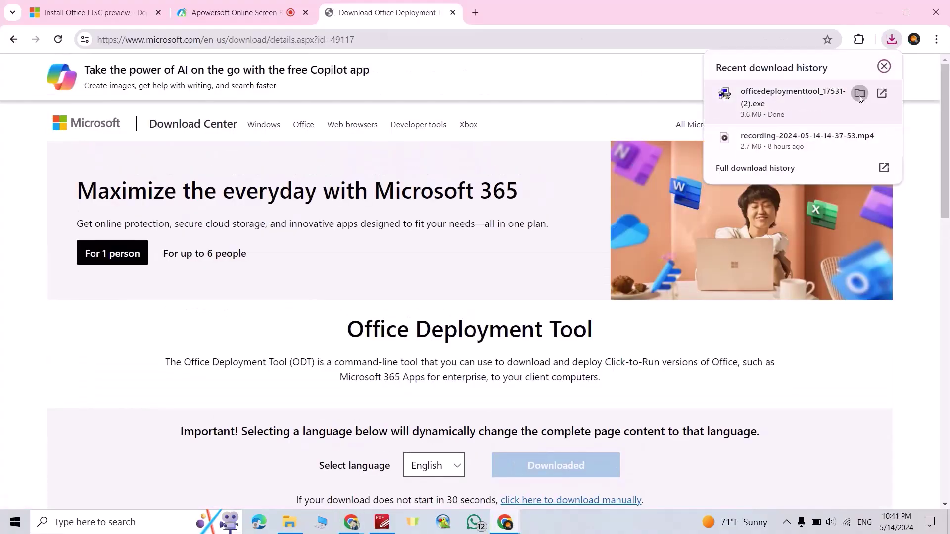
{"action": "left_click", "coordinate": [860, 96]}
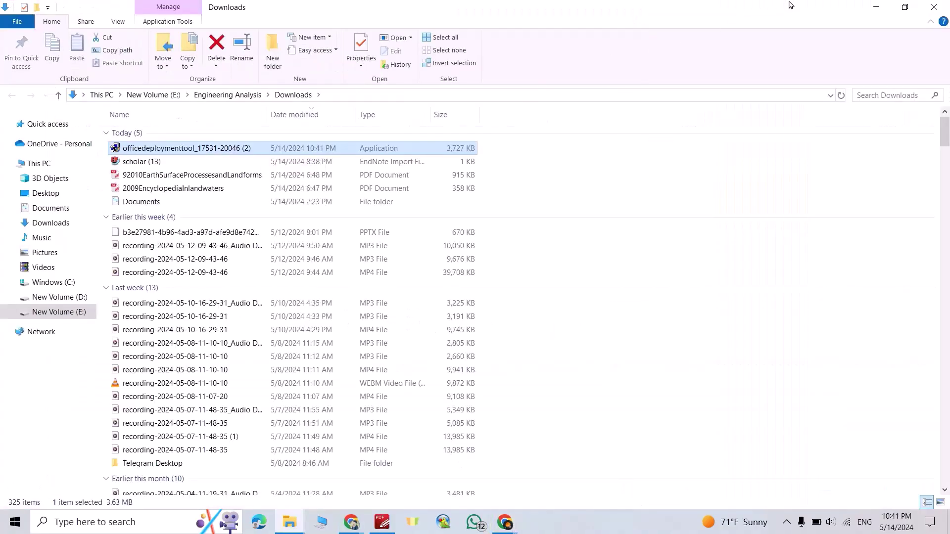
Create a new desktop folder named 'office20'
{"action": "left_click", "coordinate": [876, 10]}
{"action": "left_click", "coordinate": [877, 13]}
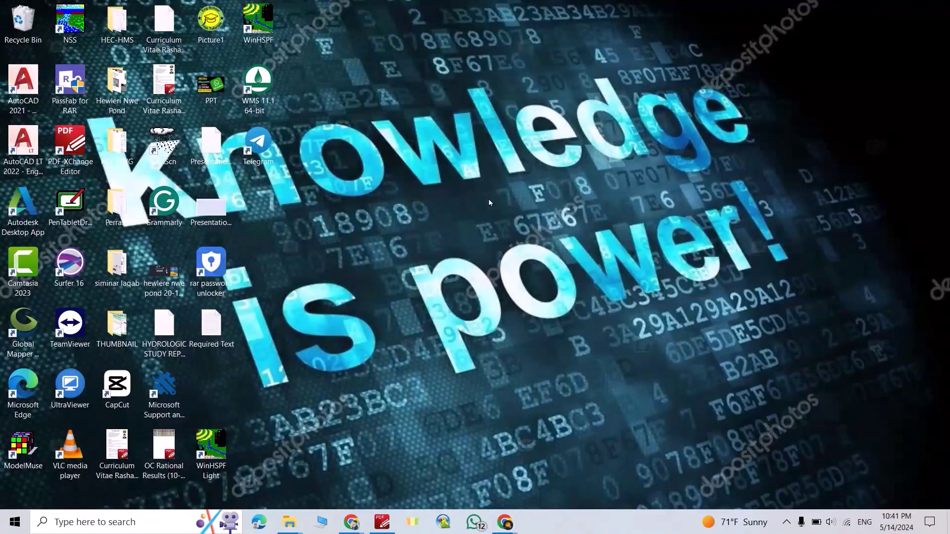
{"action": "right_click", "coordinate": [531, 170]}
{"action": "mouse_move", "coordinate": [569, 285]}
{"action": "left_click", "coordinate": [716, 285]}
{"action": "type", "text": "office20"}
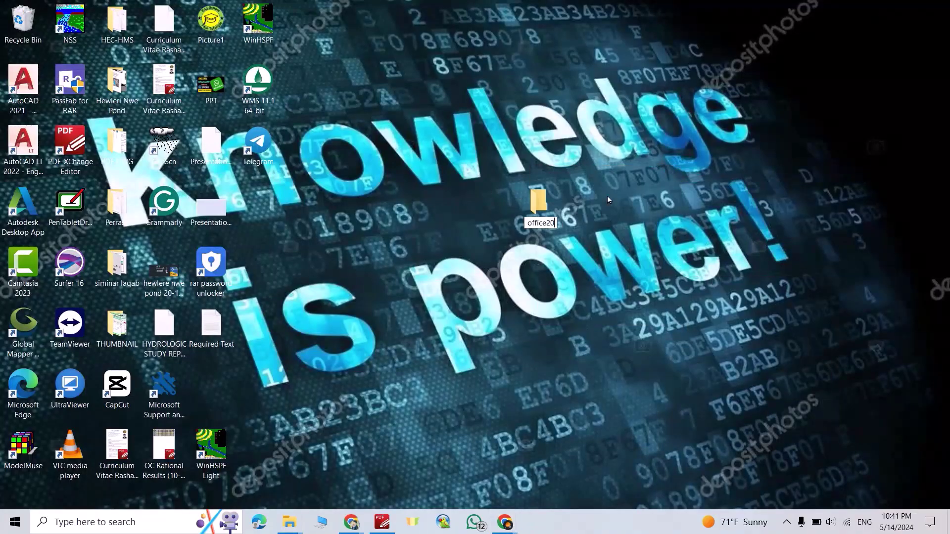
{"action": "key", "text": "Return"}
Bring the Downloads folder window back and refresh its listing
{"action": "left_click", "coordinate": [289, 521]}
{"action": "left_click", "coordinate": [418, 434]}
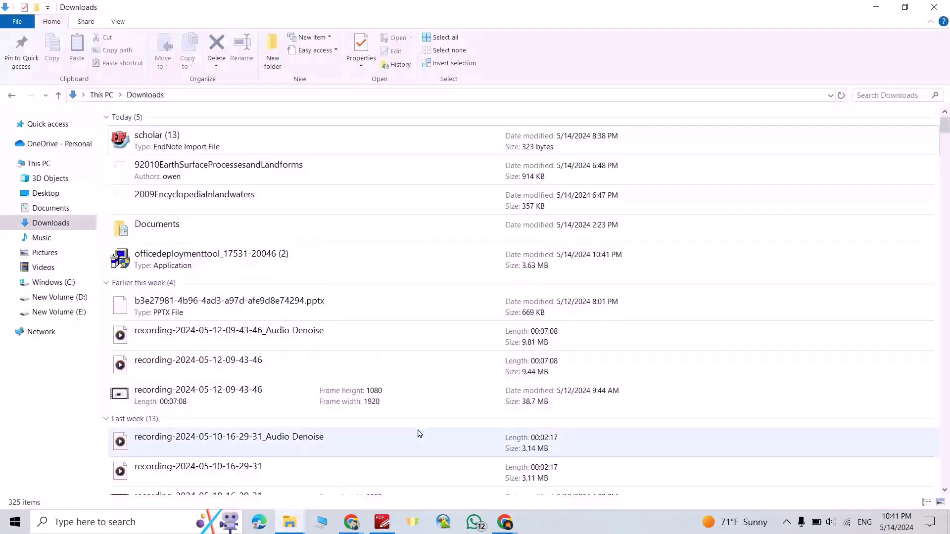
{"action": "left_click", "coordinate": [64, 224]}
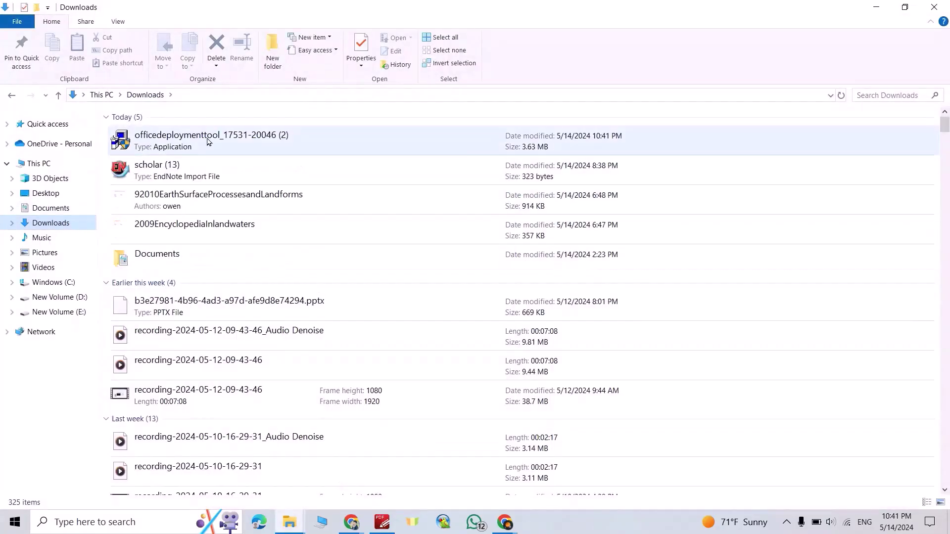
Run the Office Deployment Tool as administrator and extract its files into office2024
{"action": "right_click", "coordinate": [207, 142]}
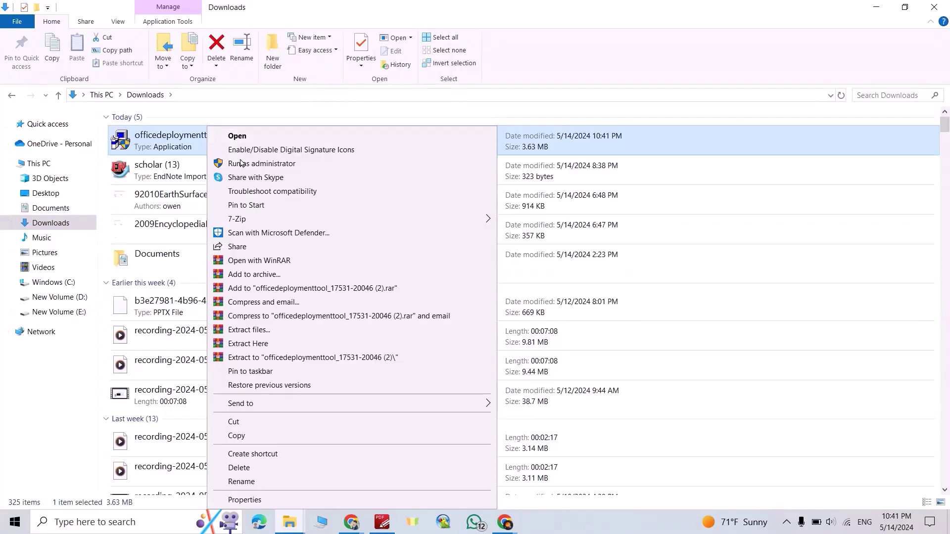
{"action": "left_click", "coordinate": [241, 164]}
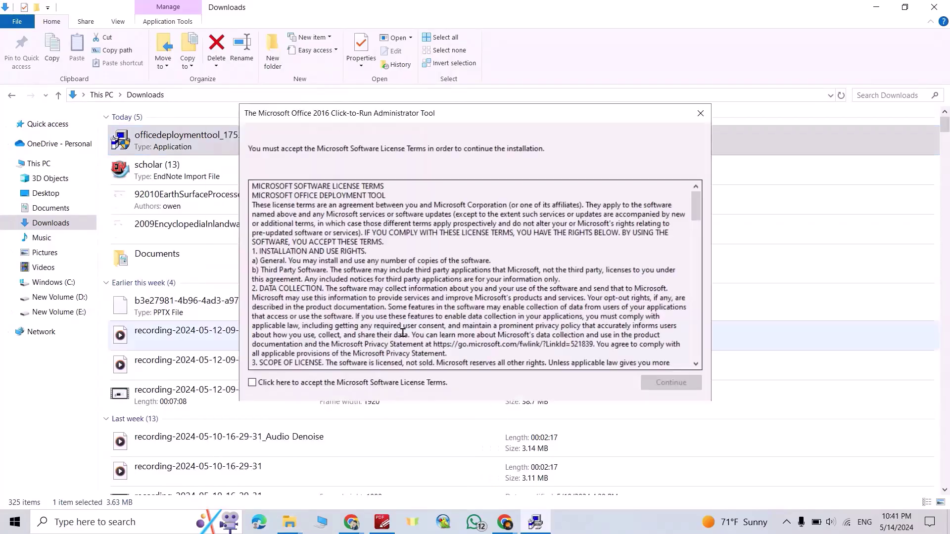
{"action": "left_click", "coordinate": [263, 385]}
{"action": "left_click", "coordinate": [670, 388]}
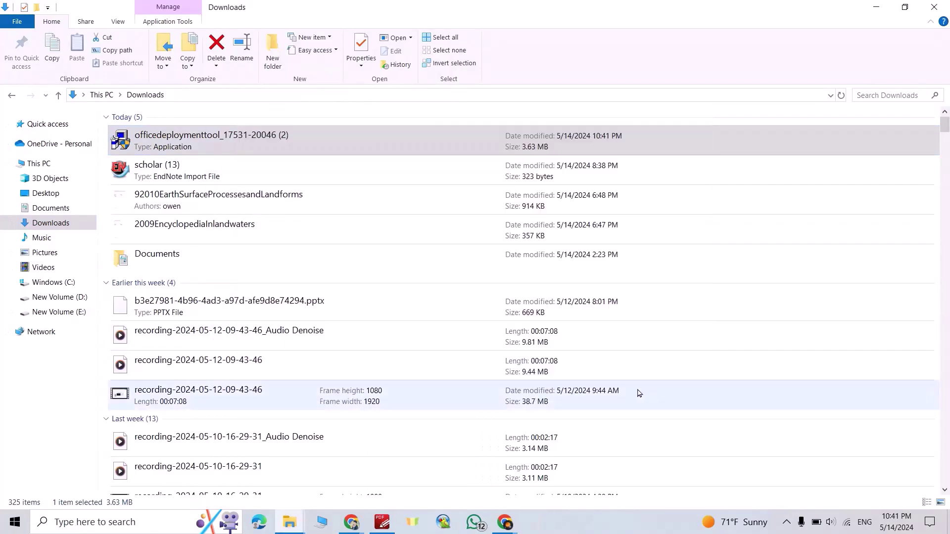
{"action": "left_click", "coordinate": [431, 314]}
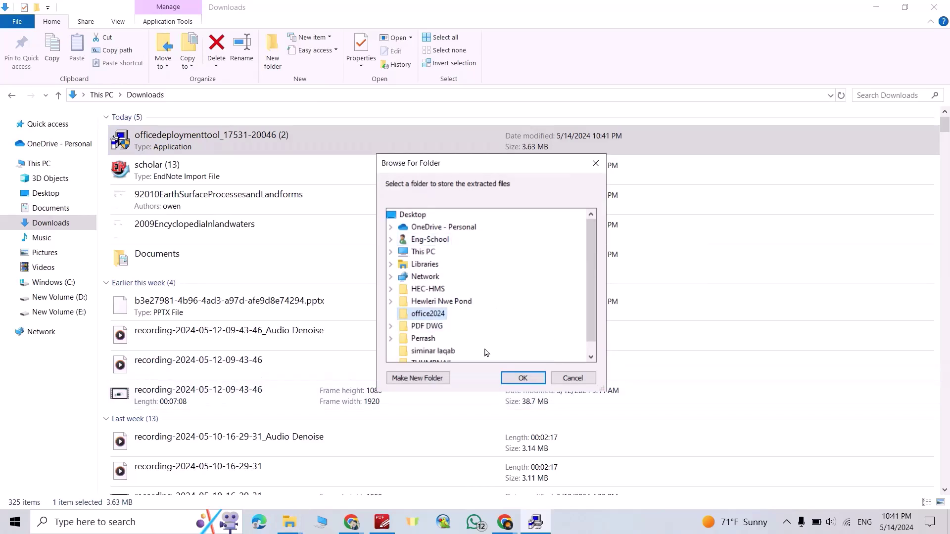
{"action": "left_click", "coordinate": [523, 377]}
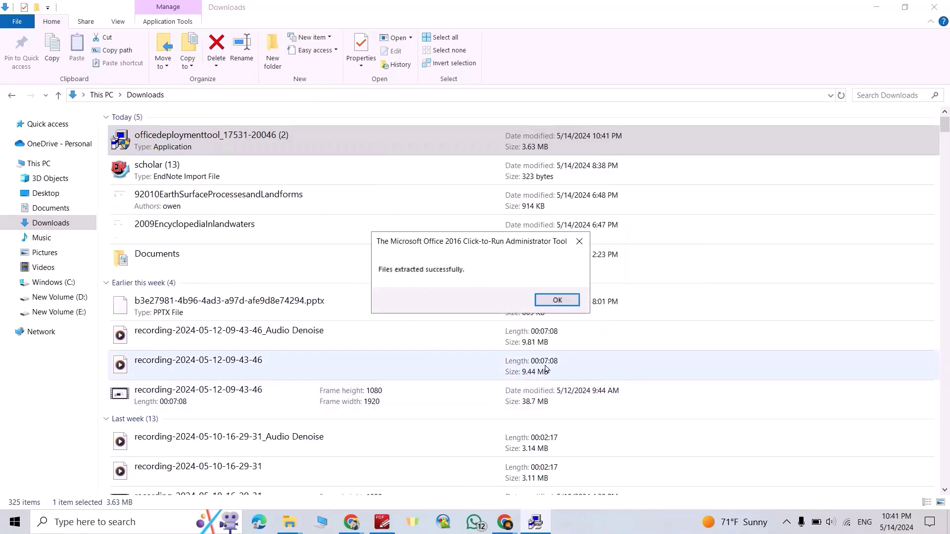
{"action": "left_click", "coordinate": [555, 301]}
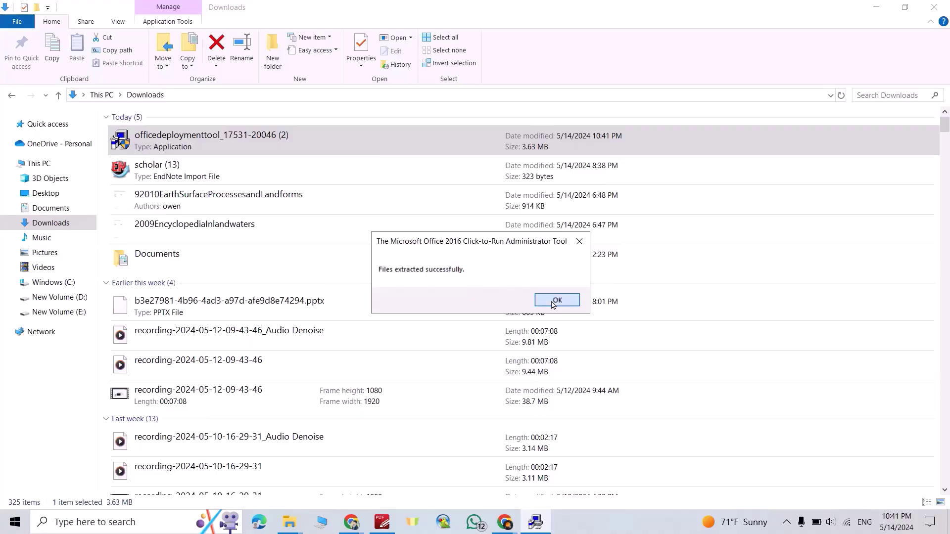
In office2024, delete the three unneeded configuration files, leaving Office2021Enterprise and setup
{"action": "left_click", "coordinate": [871, 9]}
{"action": "double_click", "coordinate": [534, 205]}
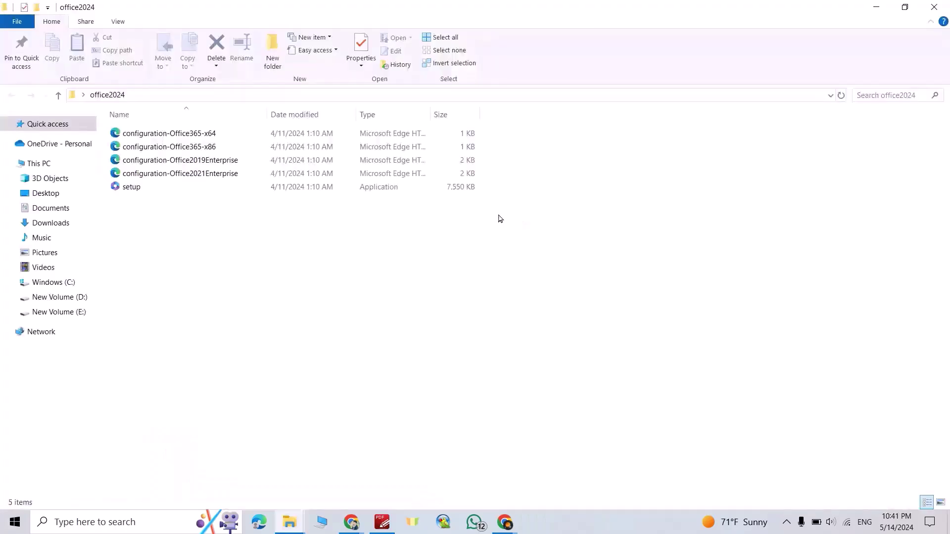
{"action": "left_click_drag", "start_coordinate": [523, 128], "coordinate": [460, 165]}
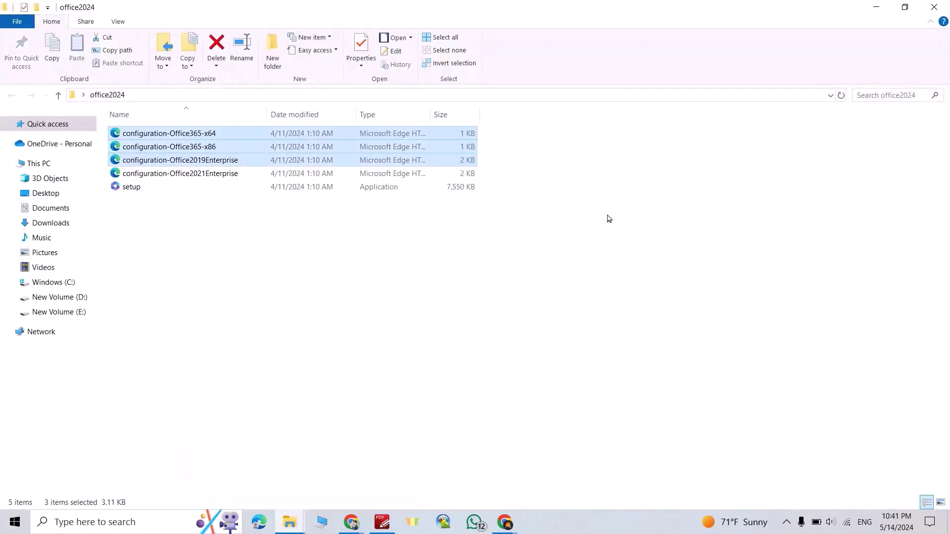
{"action": "key", "text": "Delete"}
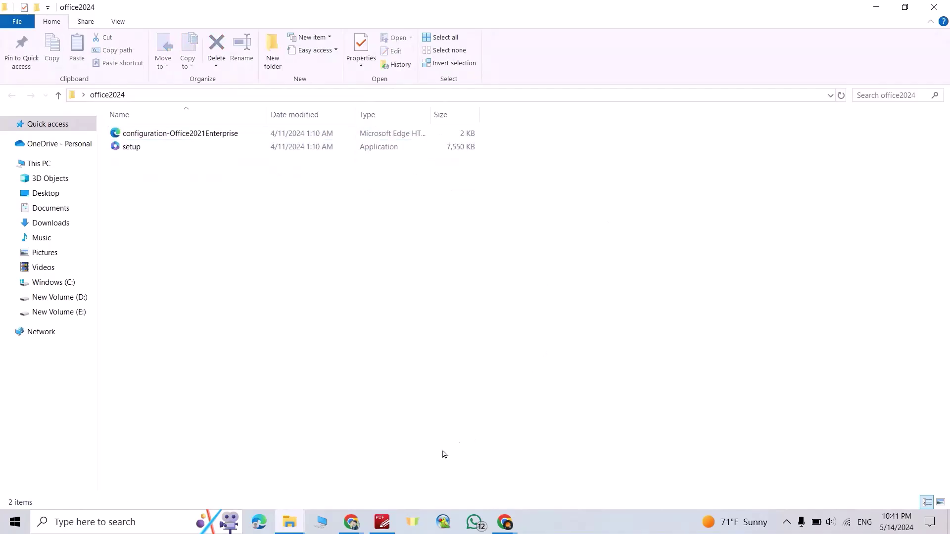
Copy the sample configuration.xml (ProPlus, Visio, Project 2024 Volume) from the LTSC preview article, then return to office2024
{"action": "mouse_move", "coordinate": [351, 522]}
{"action": "left_click", "coordinate": [422, 467]}
{"action": "left_click", "coordinate": [94, 12]}
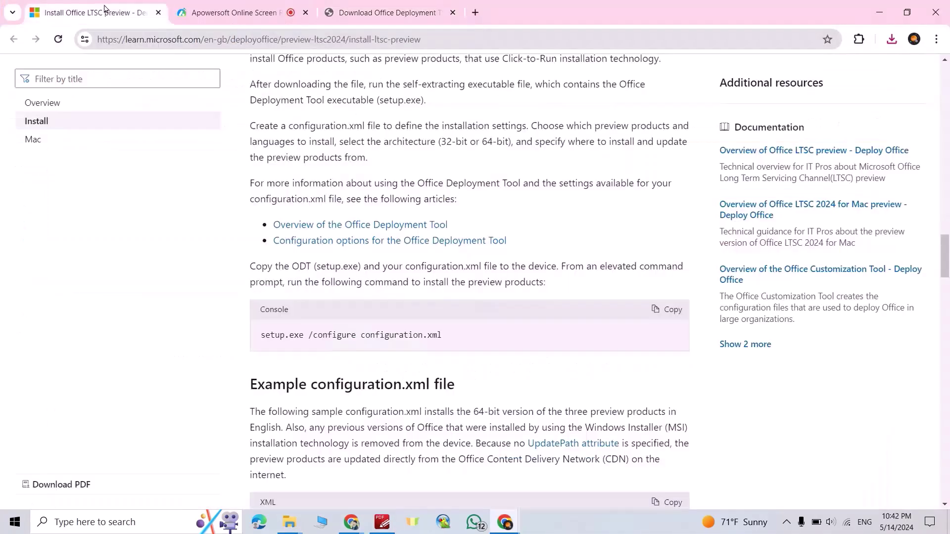
{"action": "scroll", "coordinate": [485, 253], "scroll_direction": "up", "scroll_amount": 20}
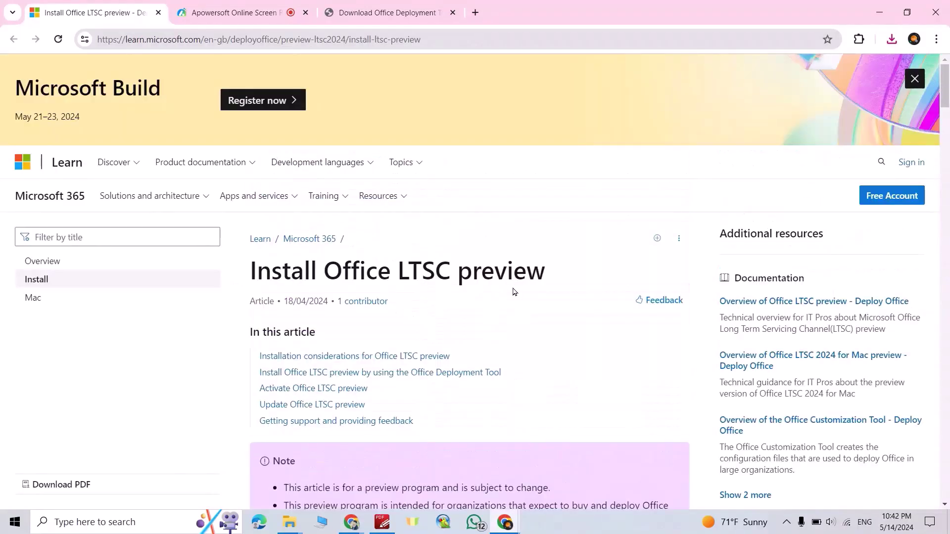
{"action": "scroll", "coordinate": [513, 287], "scroll_direction": "down", "scroll_amount": 20}
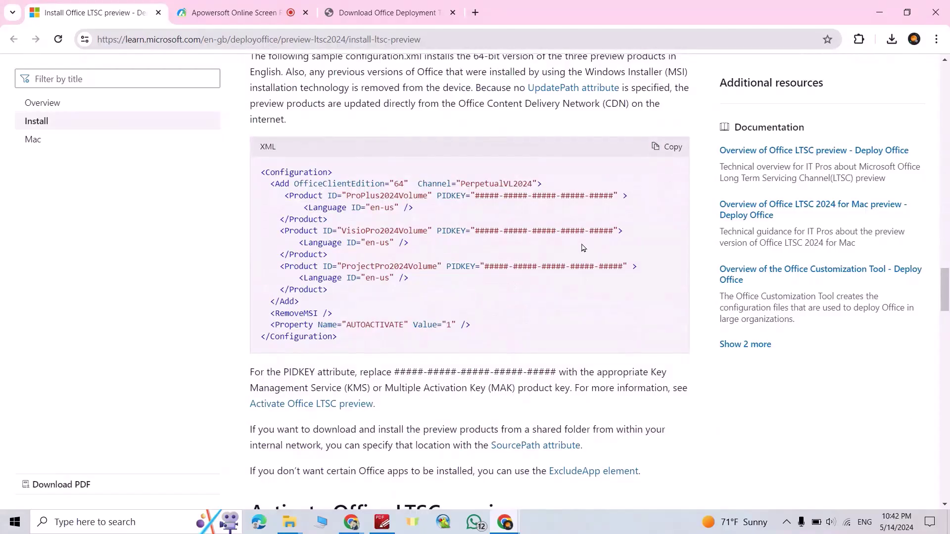
{"action": "left_click", "coordinate": [664, 149]}
{"action": "mouse_move", "coordinate": [296, 520]}
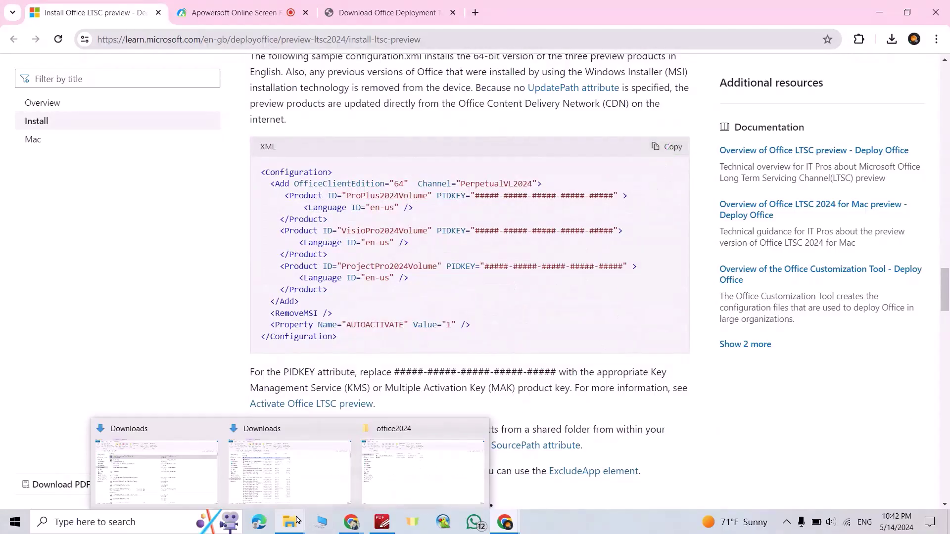
{"action": "left_click", "coordinate": [390, 495]}
Open configuration-Office2021Enterprise in Notepad
{"action": "left_click", "coordinate": [221, 134]}
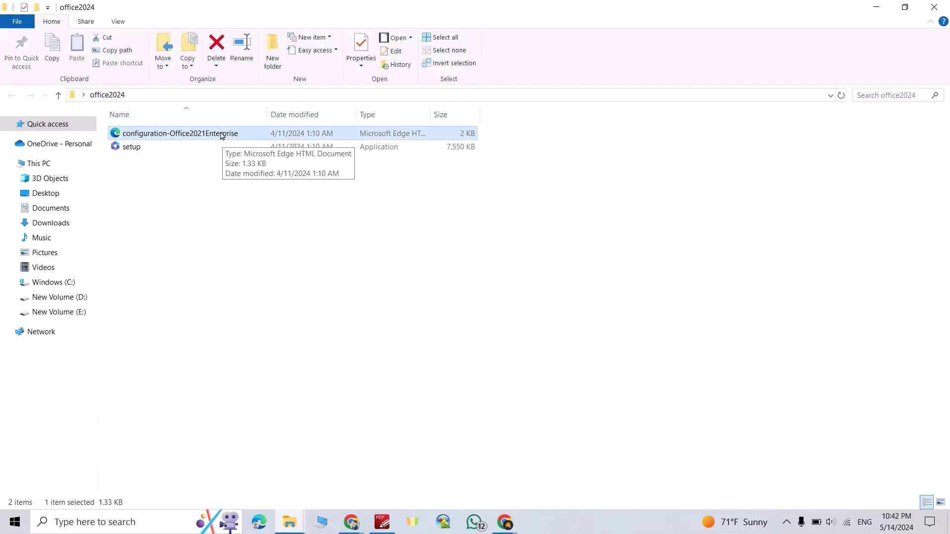
{"action": "right_click", "coordinate": [221, 135]}
{"action": "mouse_move", "coordinate": [285, 225]}
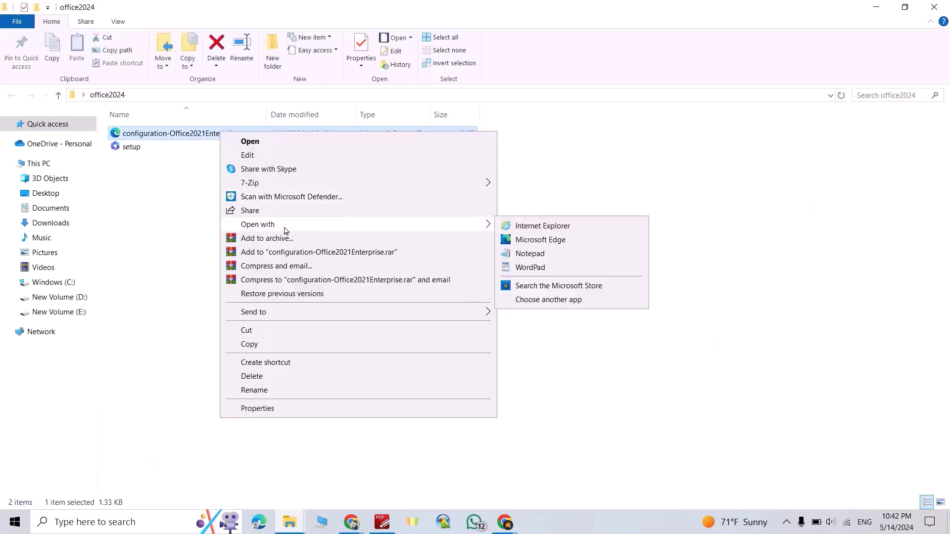
{"action": "left_click", "coordinate": [529, 254]}
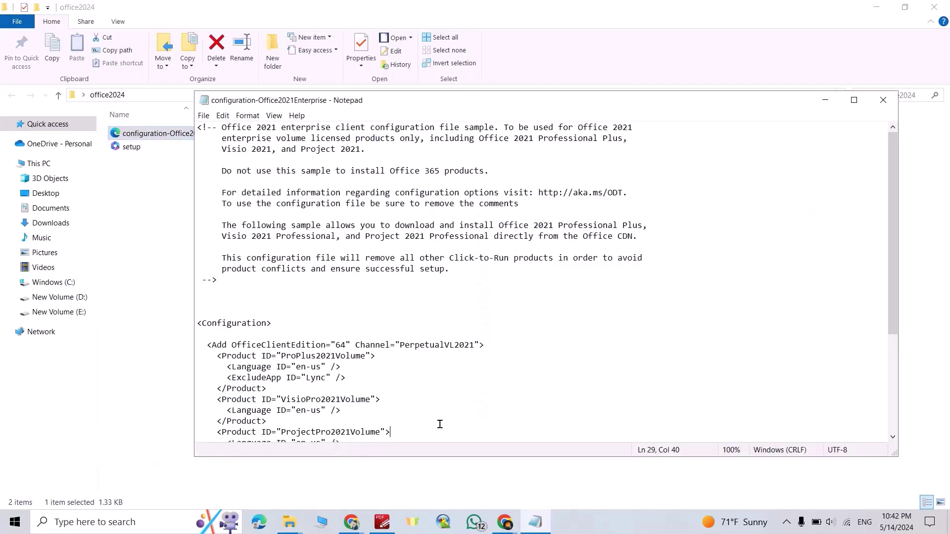
Replace its contents with the sample XML and delete the Visio and Project product blocks
{"action": "key", "text": "ctrl+a"}
{"action": "key", "text": "ctrl+v"}
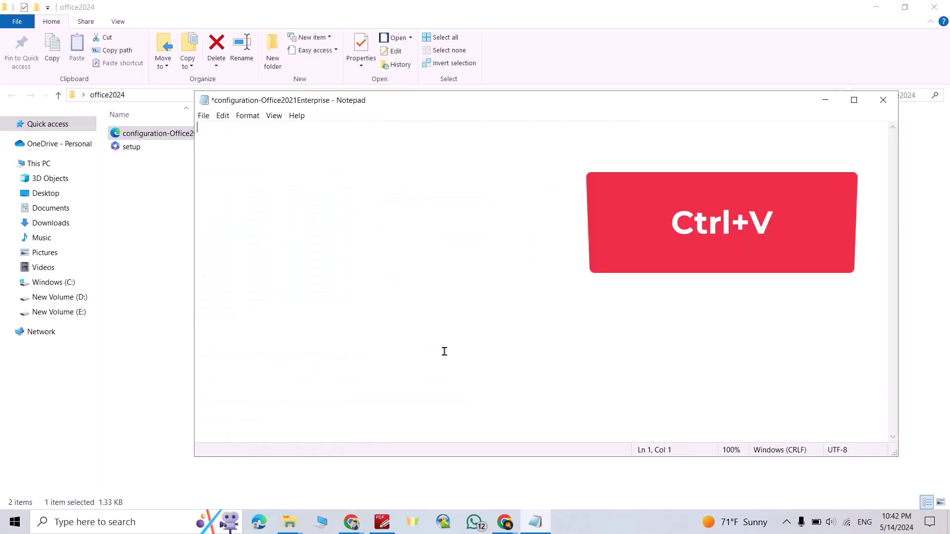
{"action": "left_click_drag", "start_coordinate": [217, 182], "coordinate": [267, 236]}
{"action": "key", "text": "Delete"}
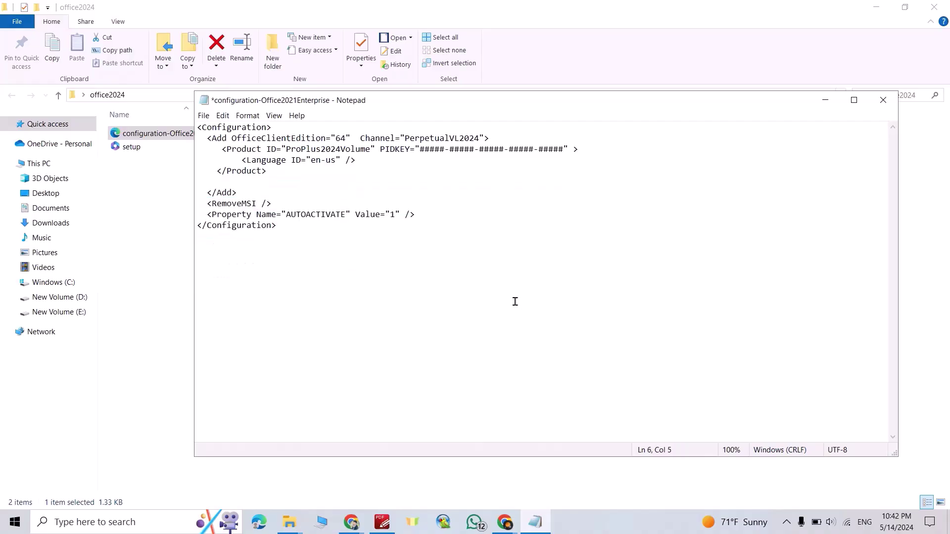
{"action": "key", "text": "Delete"}
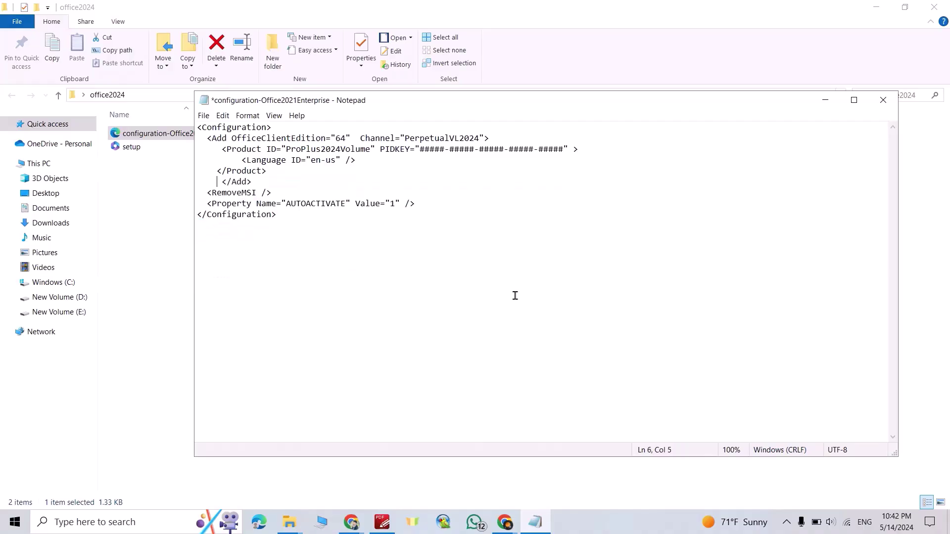
Copy the Office LTSC 2024 commercial preview KMS key from the docs table, then return to Notepad
{"action": "mouse_move", "coordinate": [505, 522]}
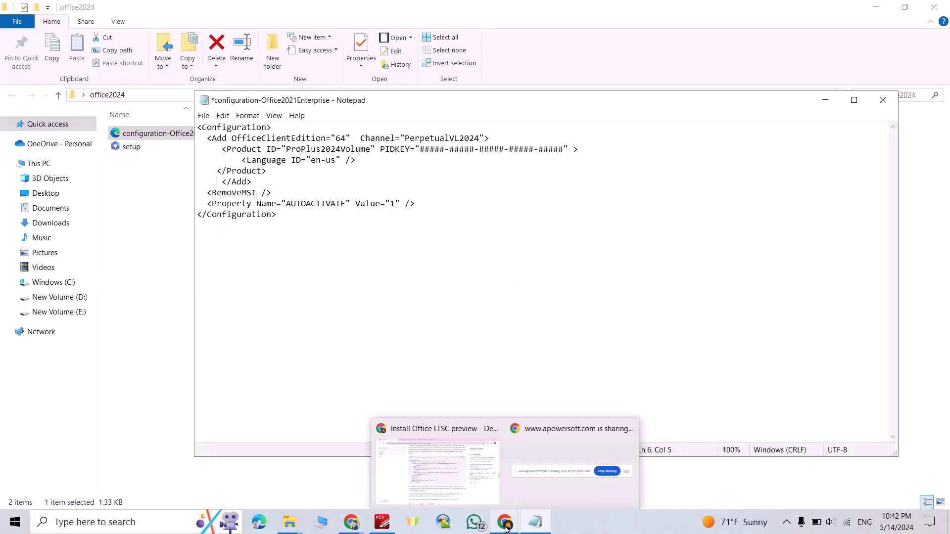
{"action": "left_click", "coordinate": [482, 500]}
{"action": "scroll", "coordinate": [530, 337], "scroll_direction": "down", "scroll_amount": 15}
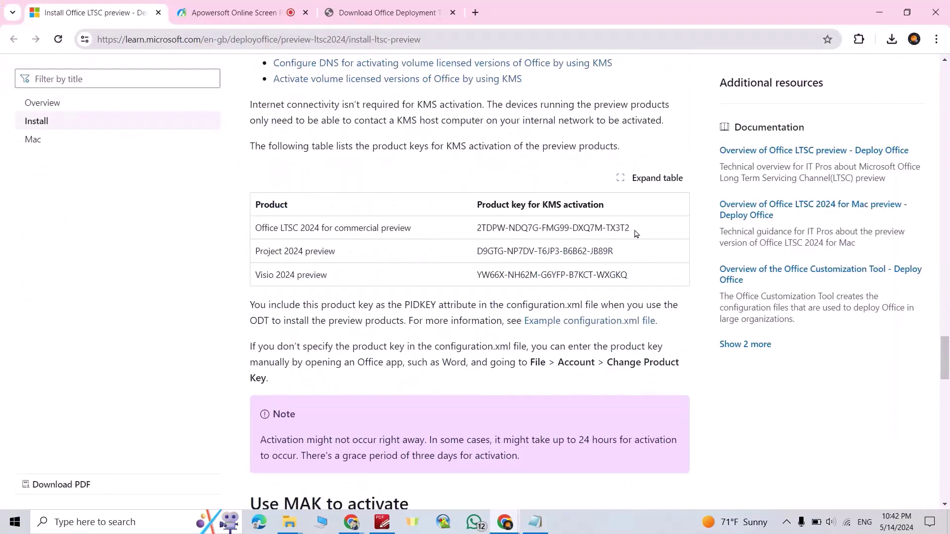
{"action": "left_click_drag", "start_coordinate": [631, 231], "coordinate": [479, 230]}
{"action": "key", "text": "ctrl+c"}
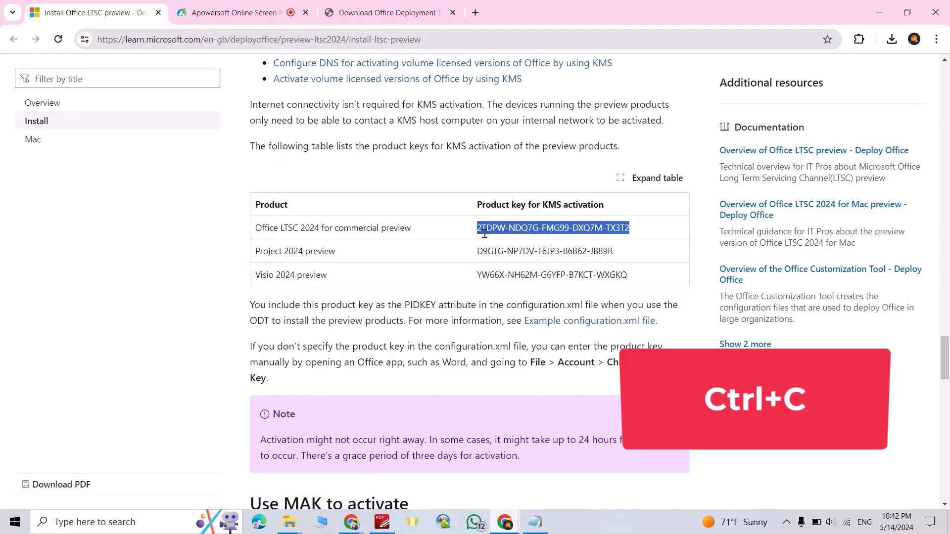
{"action": "mouse_move", "coordinate": [535, 521]}
{"action": "left_click", "coordinate": [540, 472]}
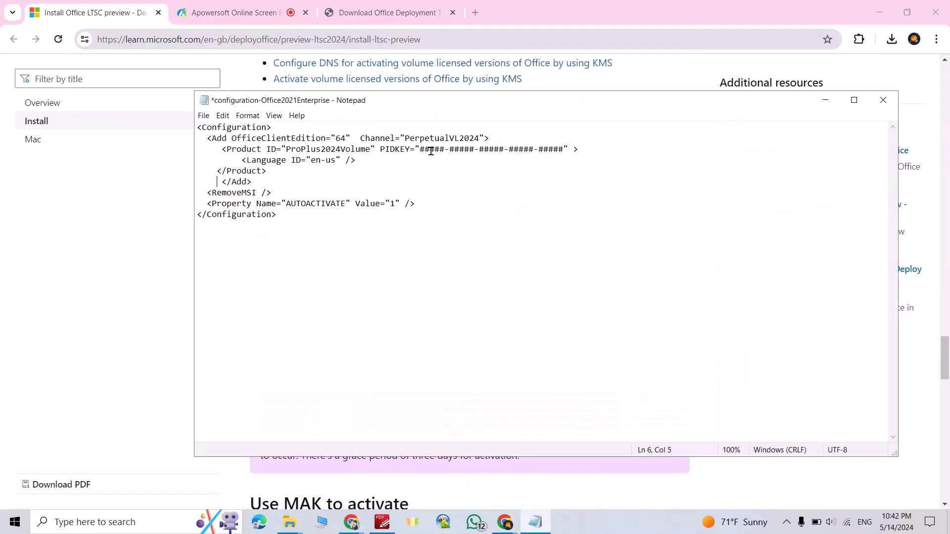
Paste the product key over the PIDKEY hashes and save the file as configuration.xml
{"action": "left_click_drag", "start_coordinate": [420, 150], "coordinate": [559, 148]}
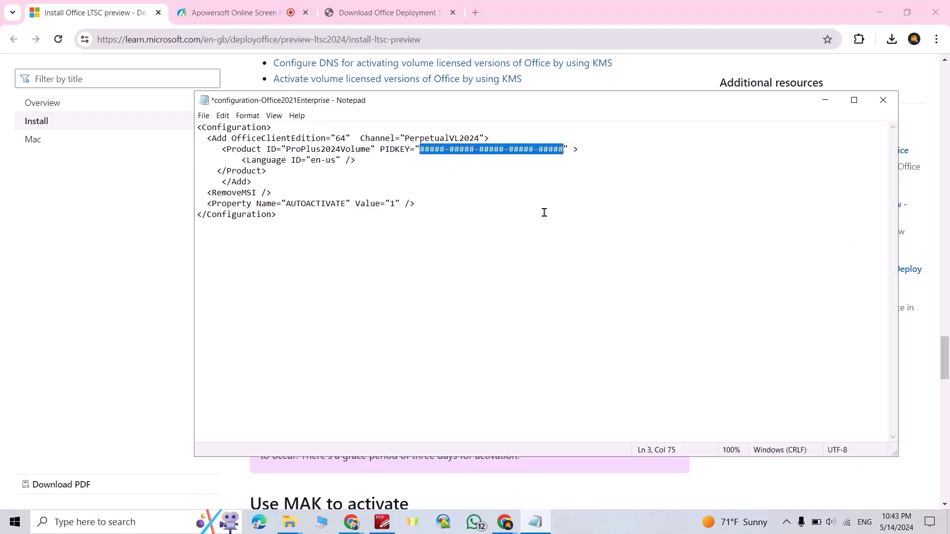
{"action": "key", "text": "ctrl+v"}
{"action": "left_click", "coordinate": [203, 115]}
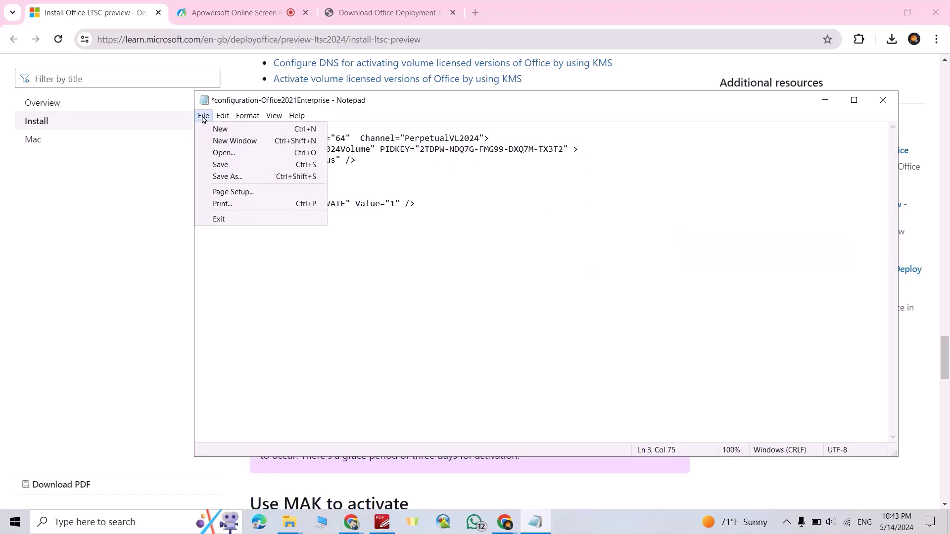
{"action": "left_click", "coordinate": [216, 165]}
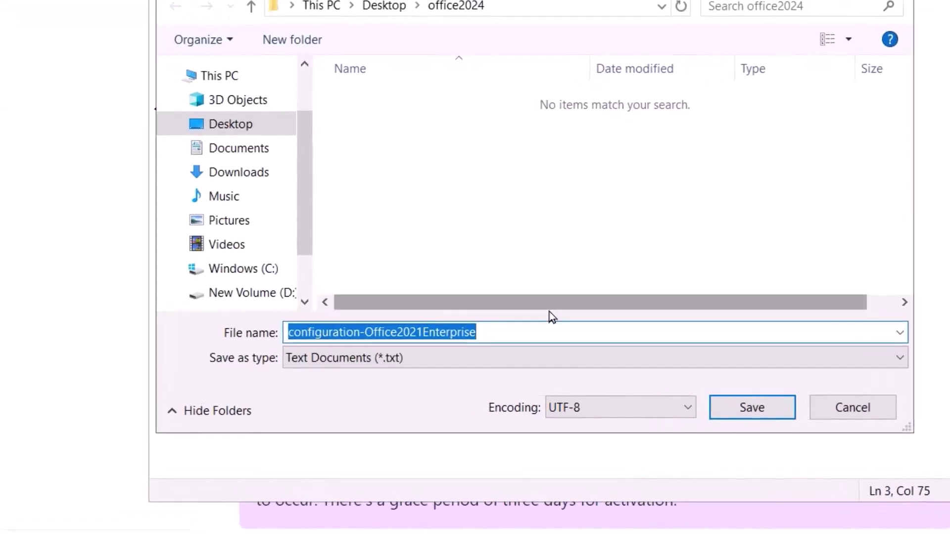
{"action": "type", "text": "configuration."}
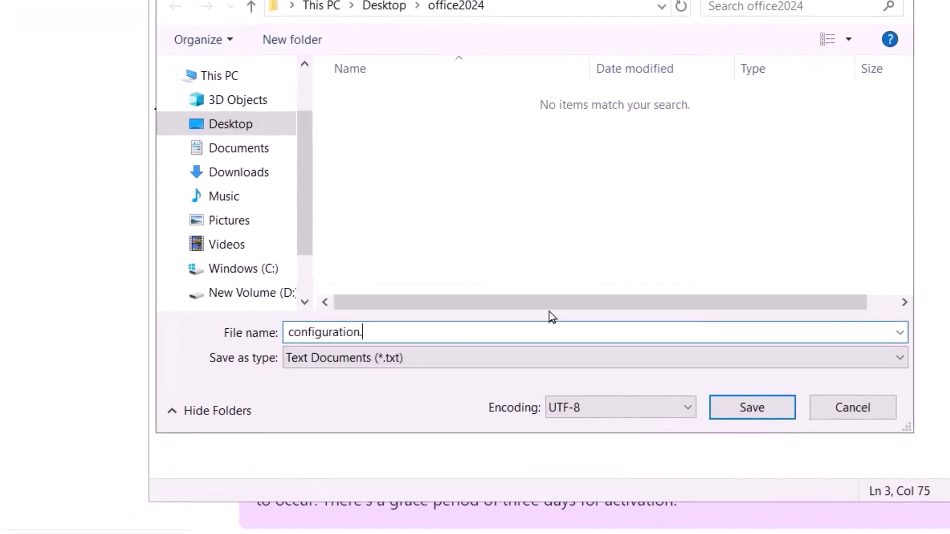
{"action": "type", "text": "xml"}
{"action": "left_click", "coordinate": [742, 407]}
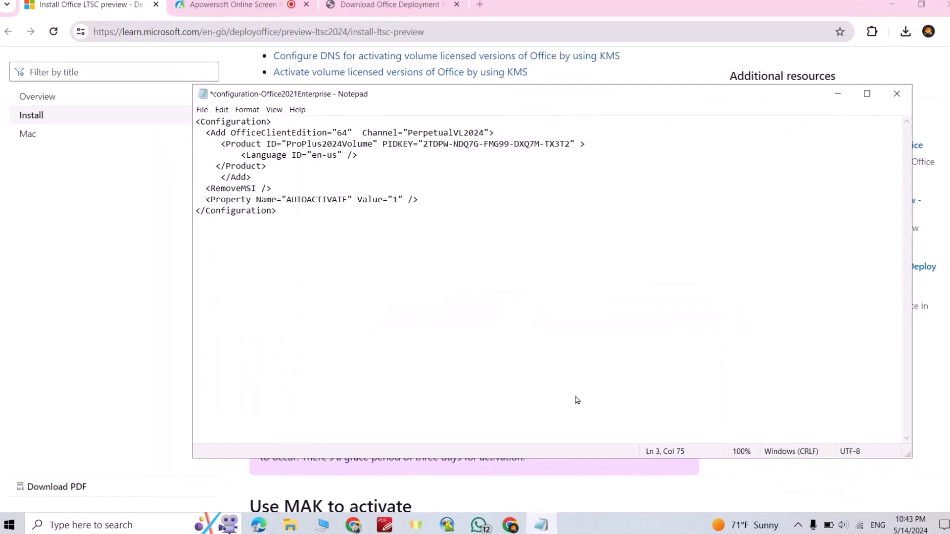
Close Notepad and delete the old configuration-Office2021Enterprise file from office2024
{"action": "left_click", "coordinate": [896, 93]}
{"action": "left_click", "coordinate": [892, 5]}
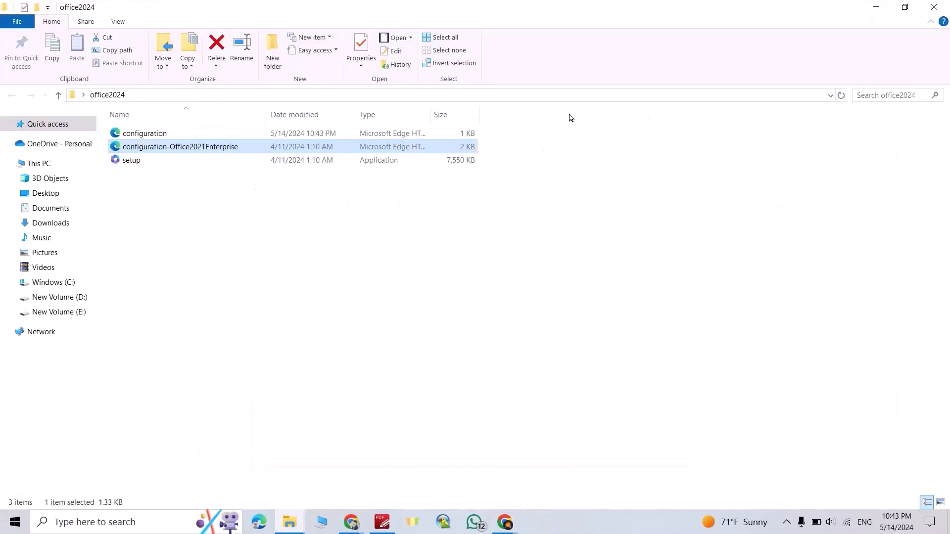
{"action": "left_click", "coordinate": [203, 152]}
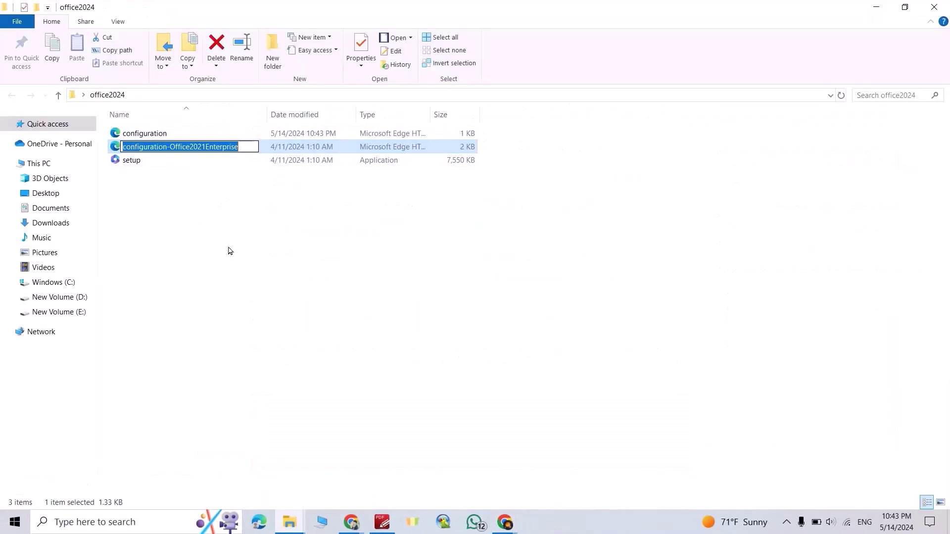
{"action": "key", "text": "Escape"}
{"action": "key", "text": "Delete"}
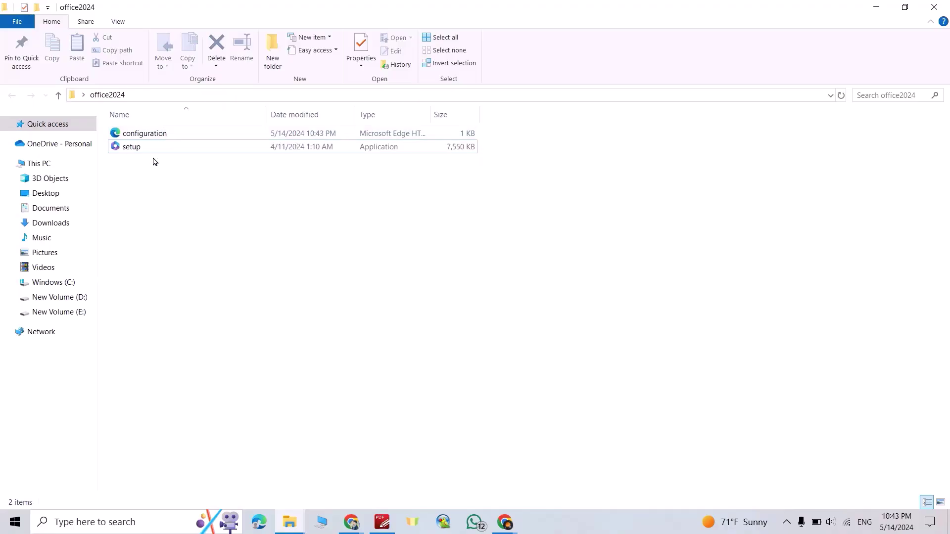
{"action": "left_click", "coordinate": [934, 7]}
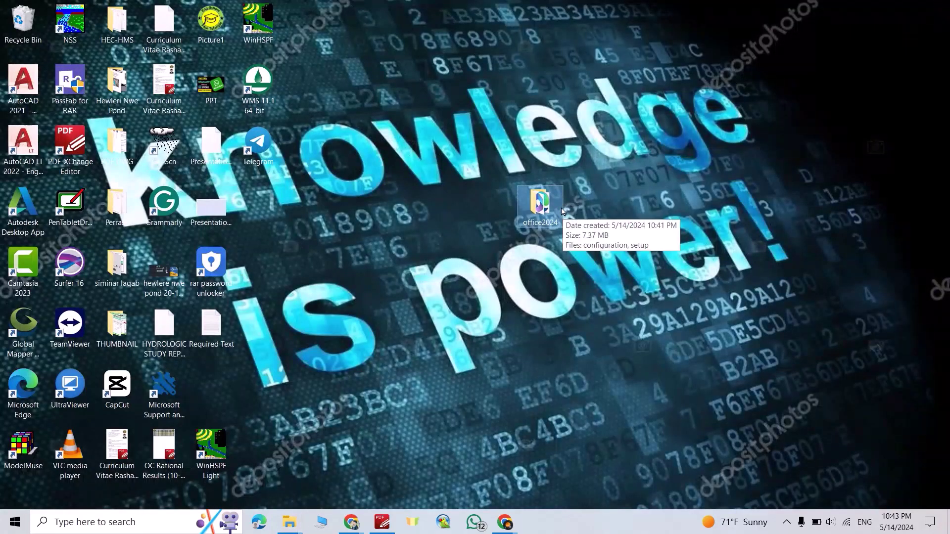
Copy the office2024 folder into Windows (C:) and copy its C:\office2024 path
{"action": "key", "text": "ctrl+c"}
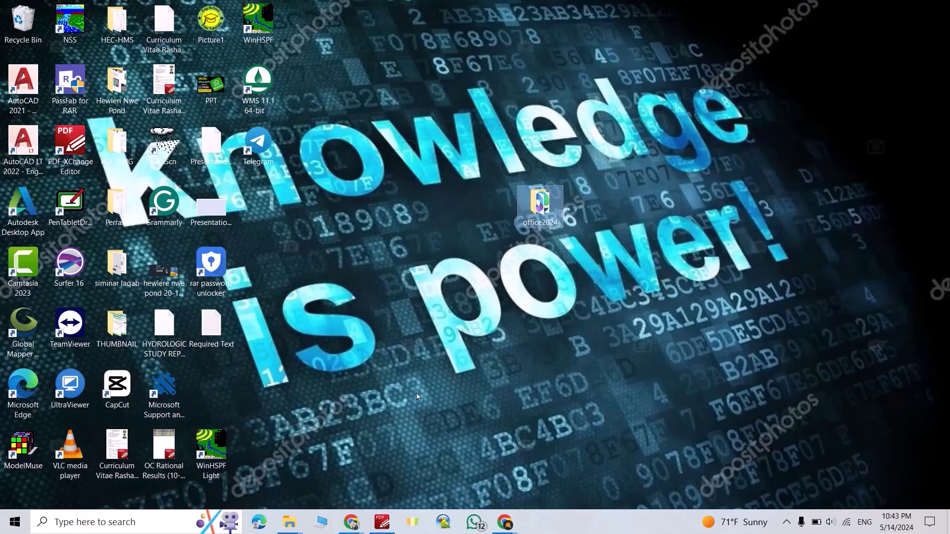
{"action": "left_click", "coordinate": [289, 521]}
{"action": "left_click", "coordinate": [54, 282]}
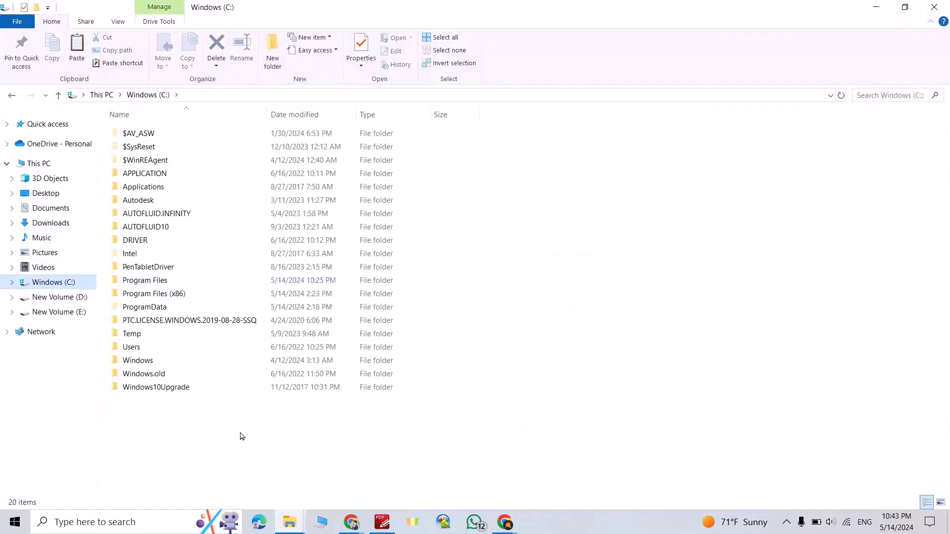
{"action": "key", "text": "ctrl+v"}
{"action": "double_click", "coordinate": [191, 405]}
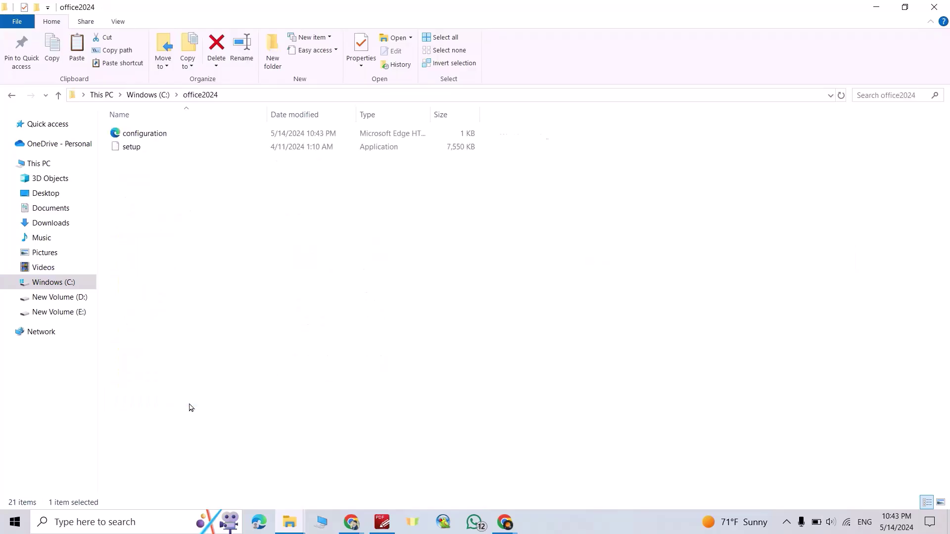
{"action": "left_click", "coordinate": [283, 95]}
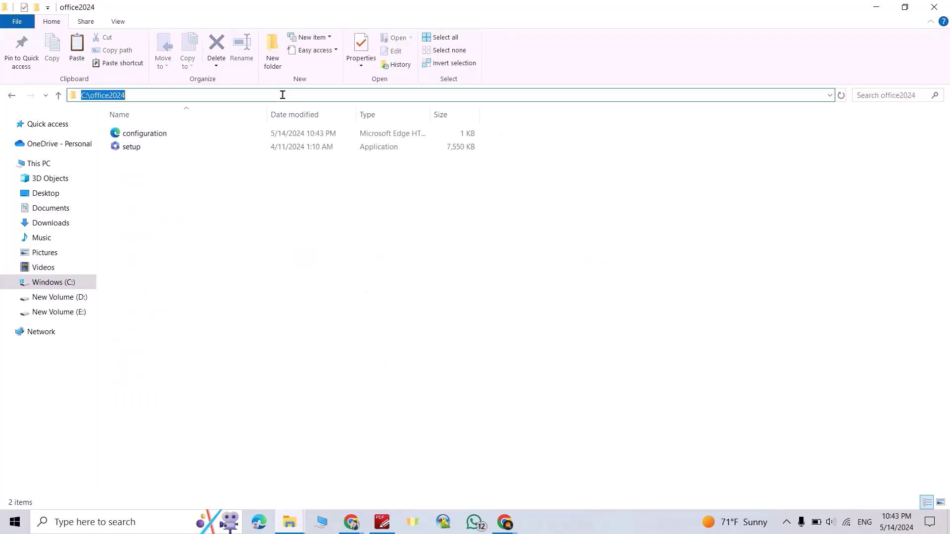
{"action": "key", "text": "ctrl+c"}
{"action": "left_click", "coordinate": [94, 525]}
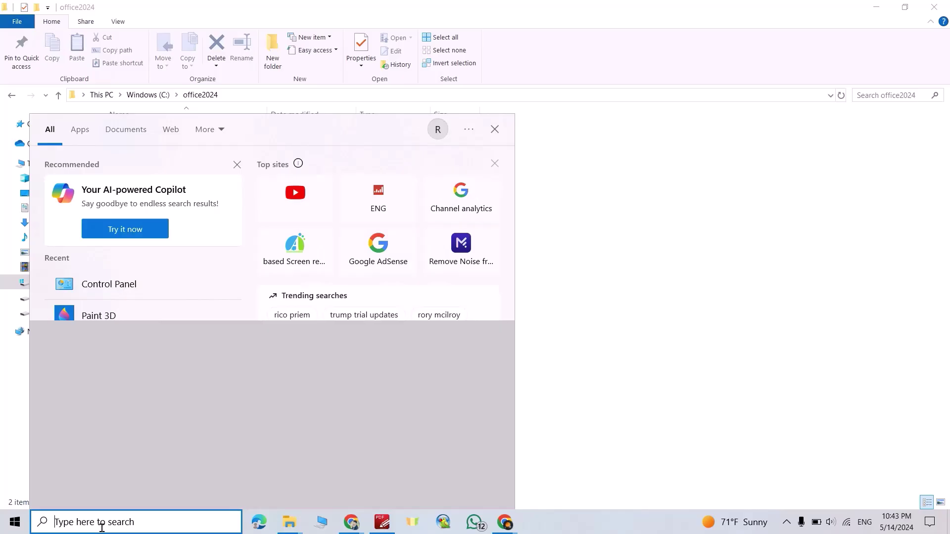
Open Command Prompt as administrator and change directory to C:\office2024
{"action": "type", "text": "comm"}
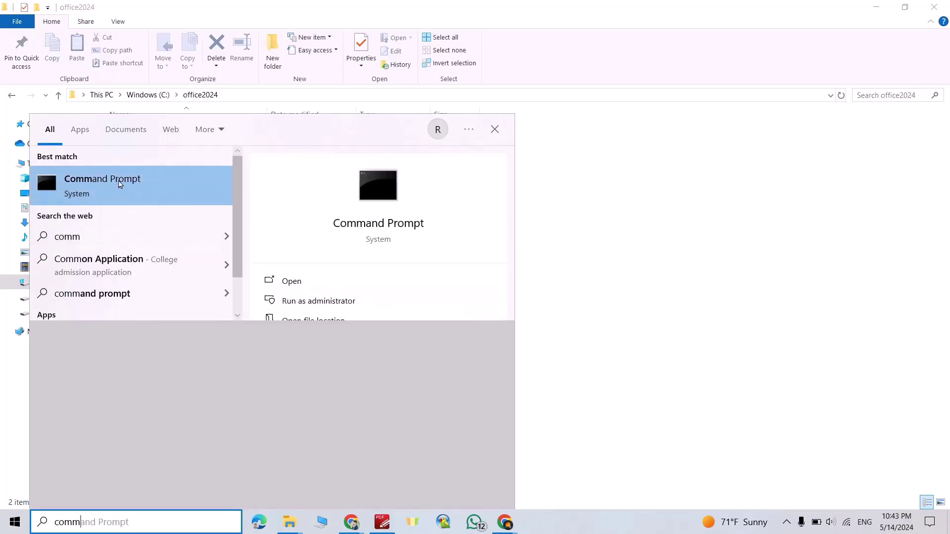
{"action": "right_click", "coordinate": [119, 184]}
{"action": "left_click", "coordinate": [148, 192]}
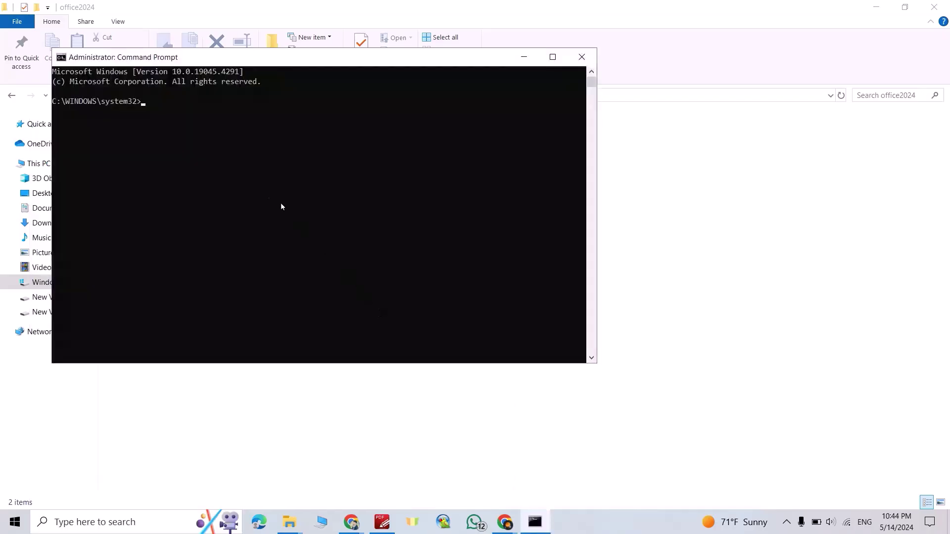
{"action": "type", "text": "cd"}
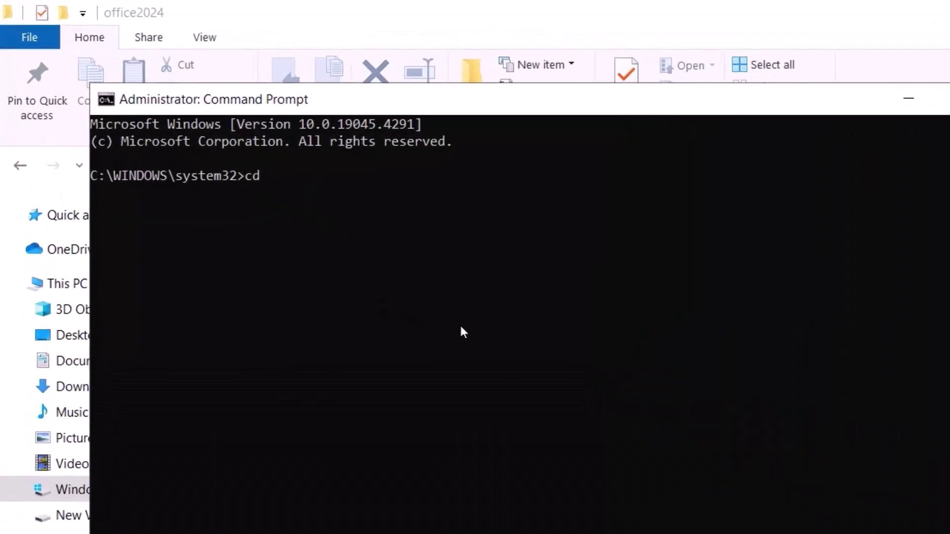
{"action": "key", "text": "ctrl+v"}
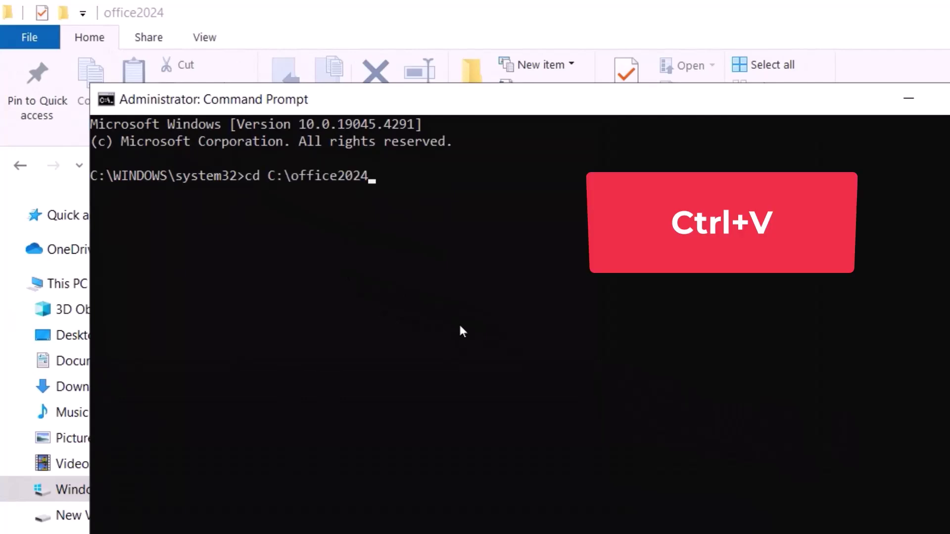
{"action": "key", "text": "Return"}
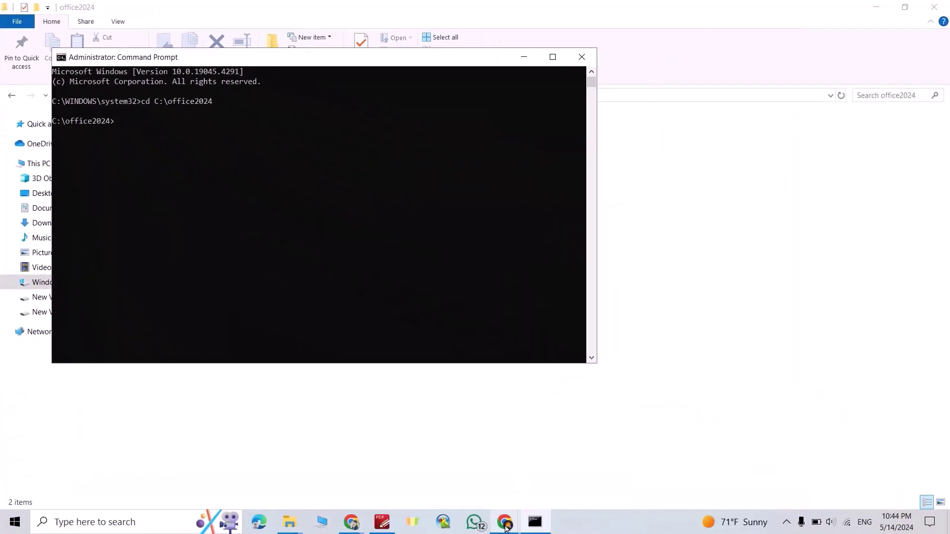
Copy the setup.exe /configure configuration.xml command from the guide and run it
{"action": "left_click", "coordinate": [493, 489]}
{"action": "scroll", "coordinate": [343, 195], "scroll_direction": "down", "scroll_amount": 10}
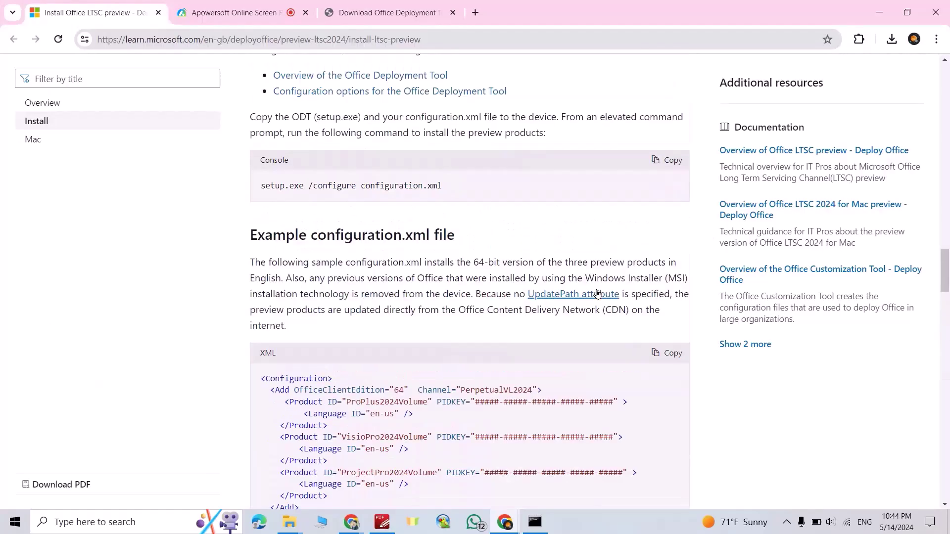
{"action": "left_click", "coordinate": [665, 160]}
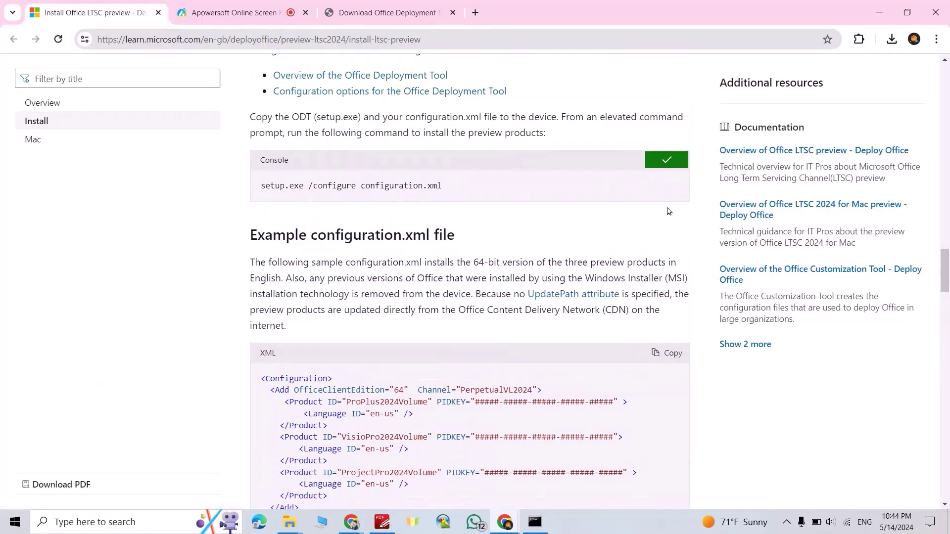
{"action": "left_click", "coordinate": [536, 523]}
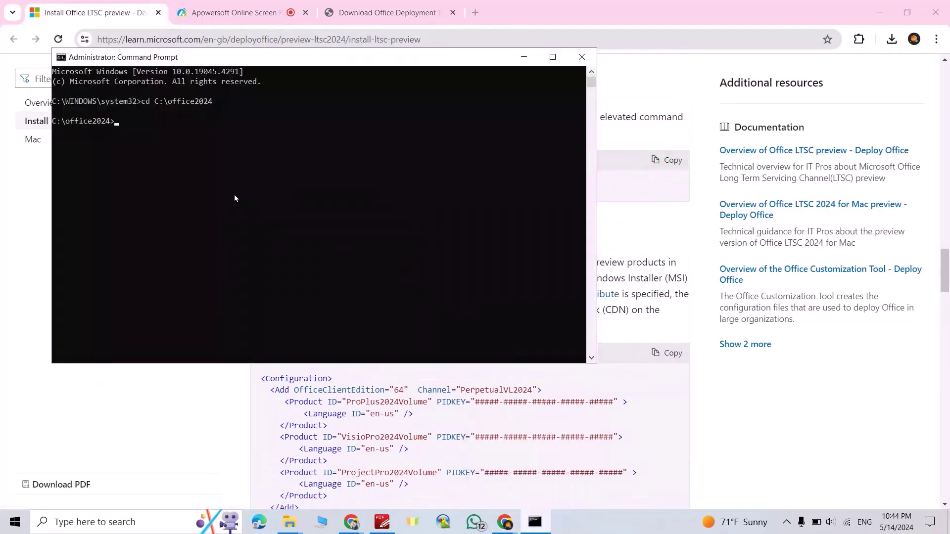
{"action": "key", "text": "ctrl+v"}
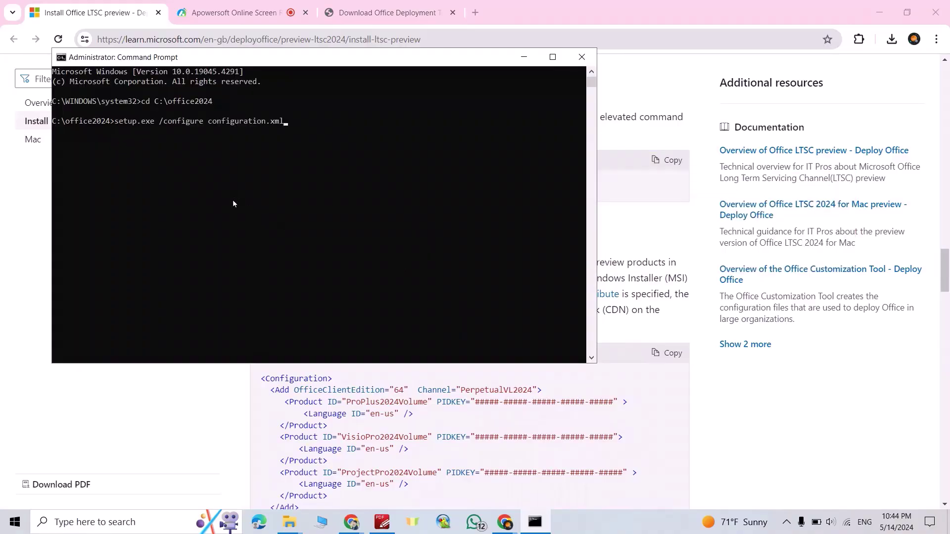
{"action": "key", "text": "Return"}
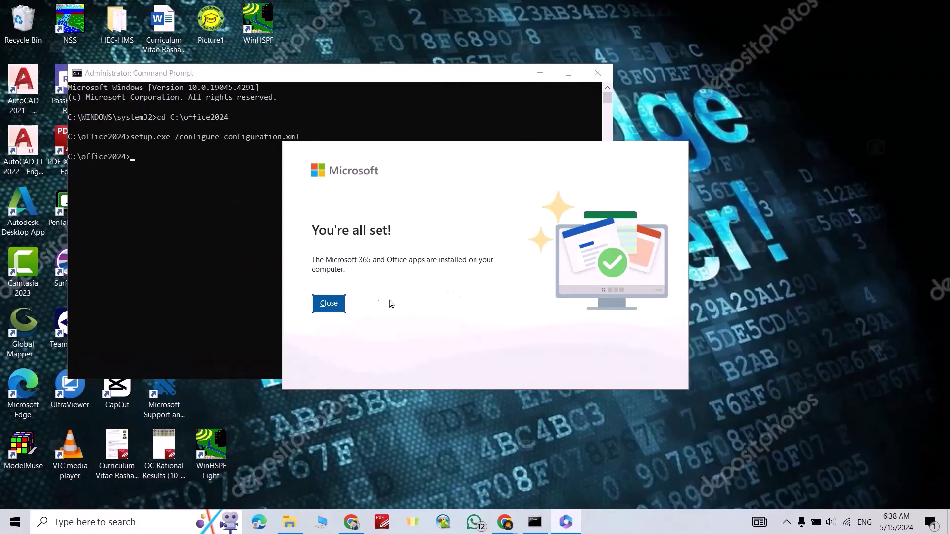
Dismiss the installation-complete dialog and close Command Prompt
{"action": "left_click", "coordinate": [327, 305]}
{"action": "left_click", "coordinate": [116, 521]}
{"action": "left_click", "coordinate": [800, 134]}
{"action": "left_click", "coordinate": [597, 73]}
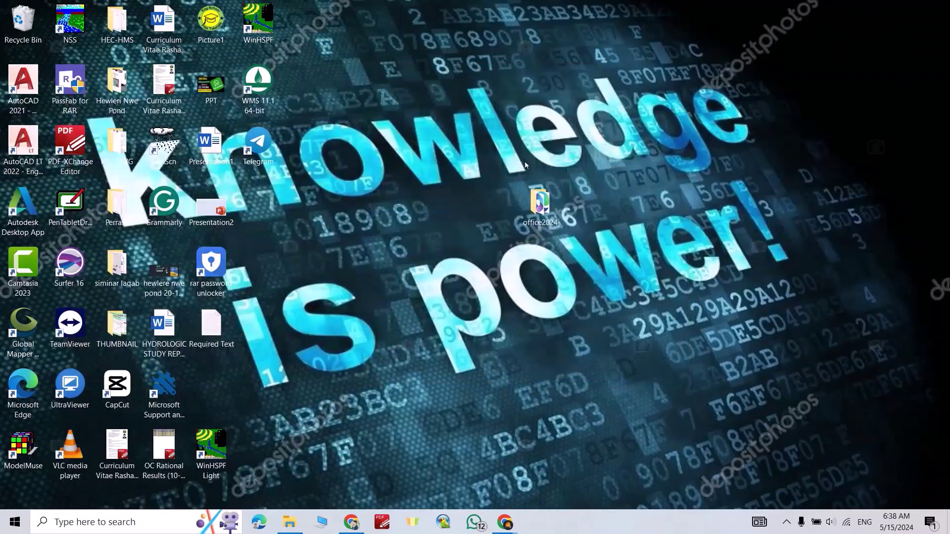
Launch Word and view its Account page showing the Professional Plus 2024 Preview product
{"action": "left_click", "coordinate": [117, 520]}
{"action": "type", "text": "exc"}
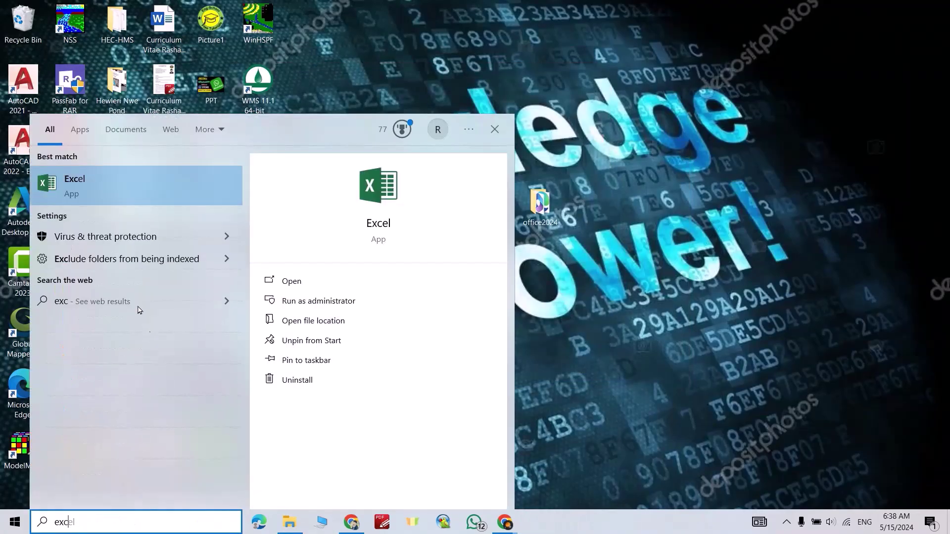
{"action": "type", "text": "el"}
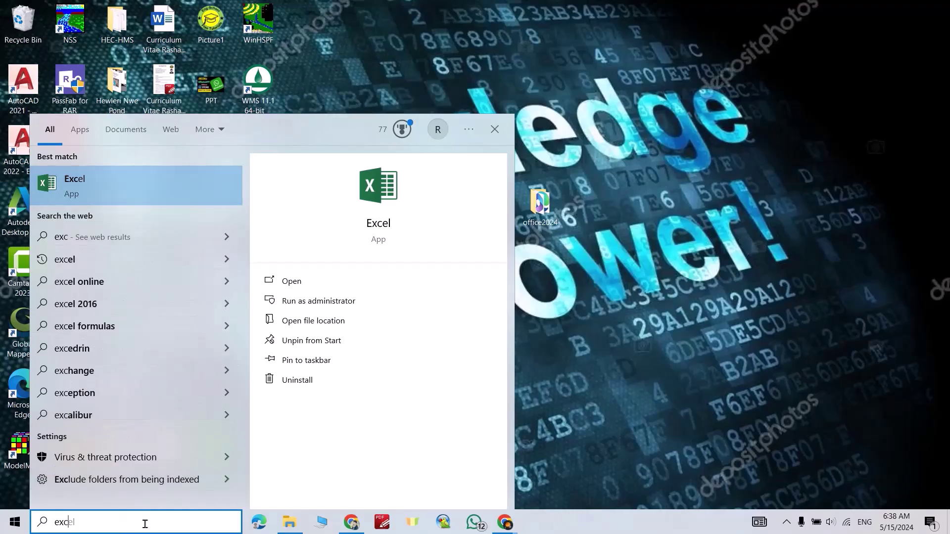
{"action": "key", "text": "BackSpace"}
{"action": "key", "text": "BackSpace"}
{"action": "key", "text": "BackSpace"}
{"action": "key", "text": "BackSpace"}
{"action": "key", "text": "BackSpace"}
{"action": "type", "text": "word"}
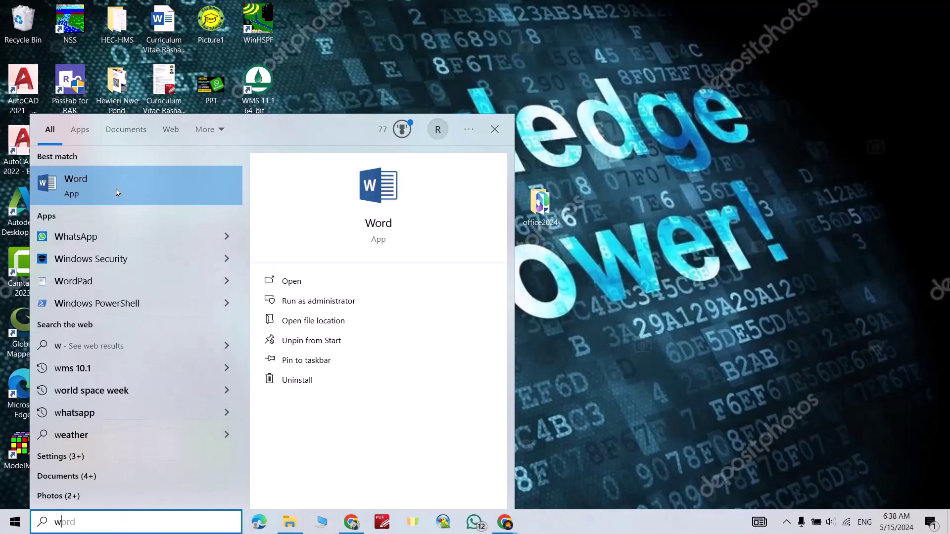
{"action": "left_click", "coordinate": [118, 193]}
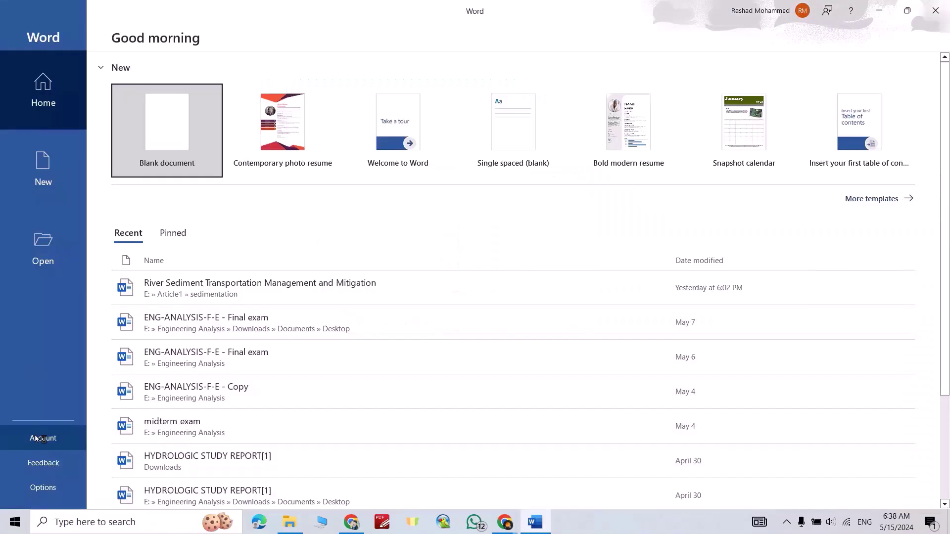
{"action": "left_click", "coordinate": [40, 439]}
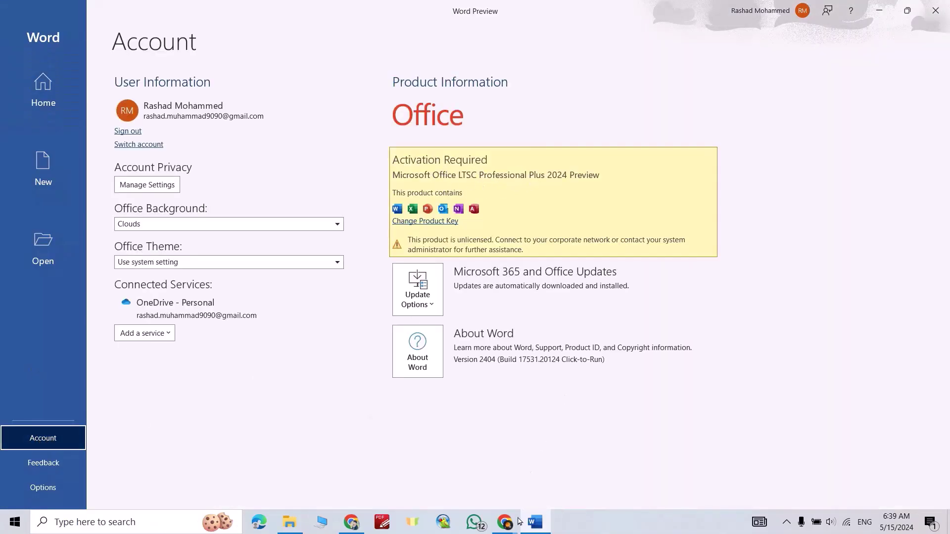
{"action": "left_click", "coordinate": [503, 391]}
Copy the Office LTSC 2024 commercial preview key from the 'Use MAK to activate' table, then return to Word
{"action": "key", "text": "ctrl+shift+Tab"}
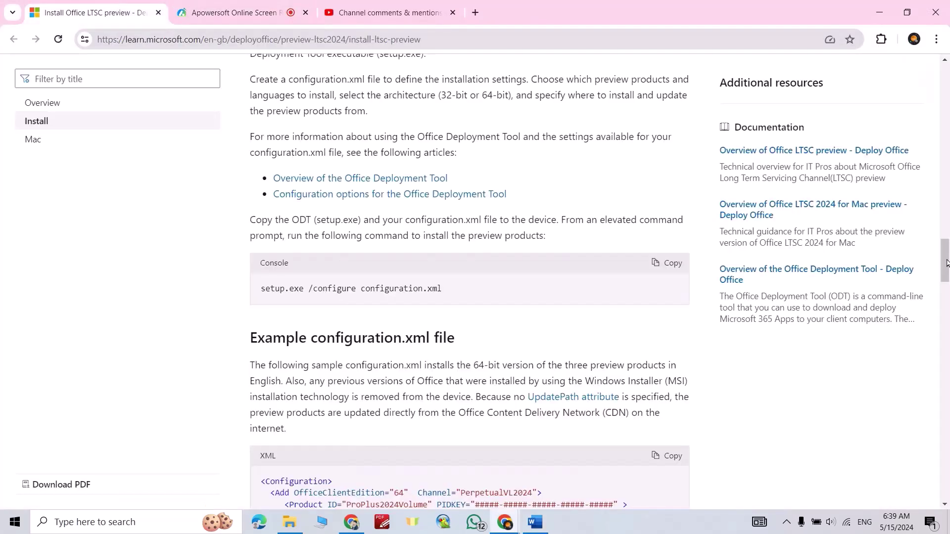
{"action": "left_click_drag", "start_coordinate": [947, 263], "coordinate": [946, 393]}
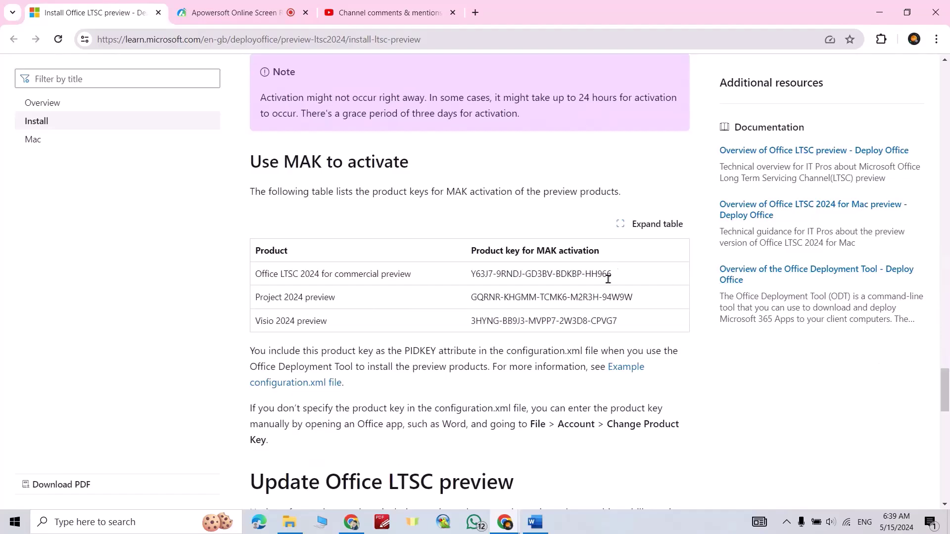
{"action": "left_click_drag", "start_coordinate": [623, 280], "coordinate": [470, 274]}
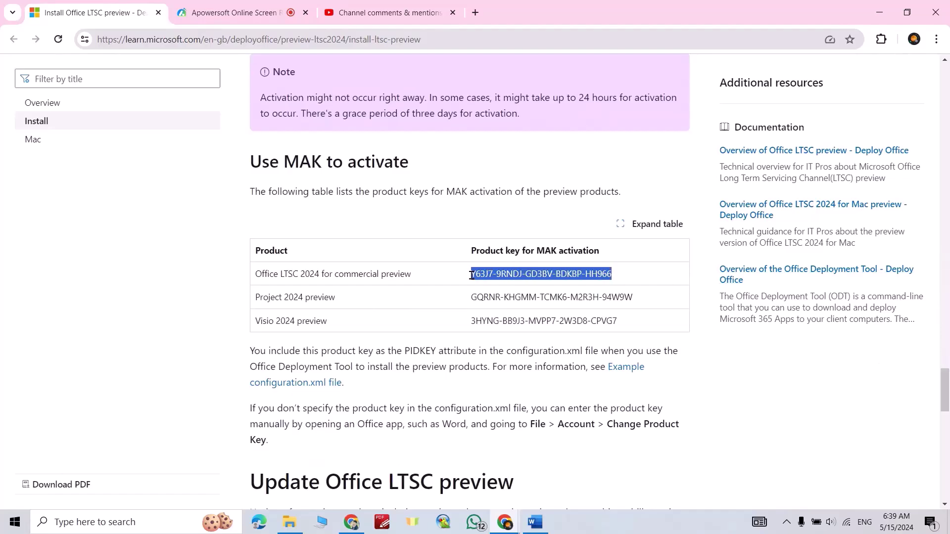
{"action": "key", "text": "ctrl+c"}
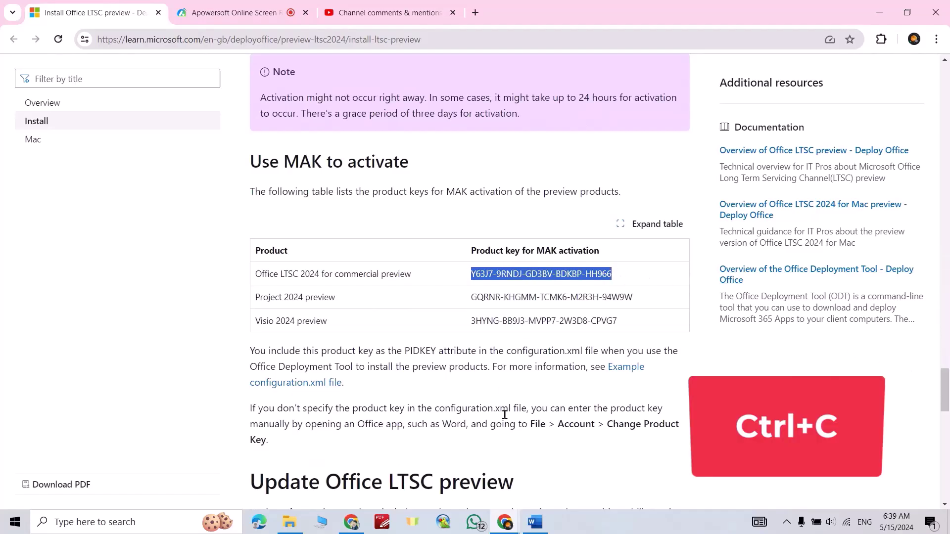
{"action": "left_click", "coordinate": [552, 496]}
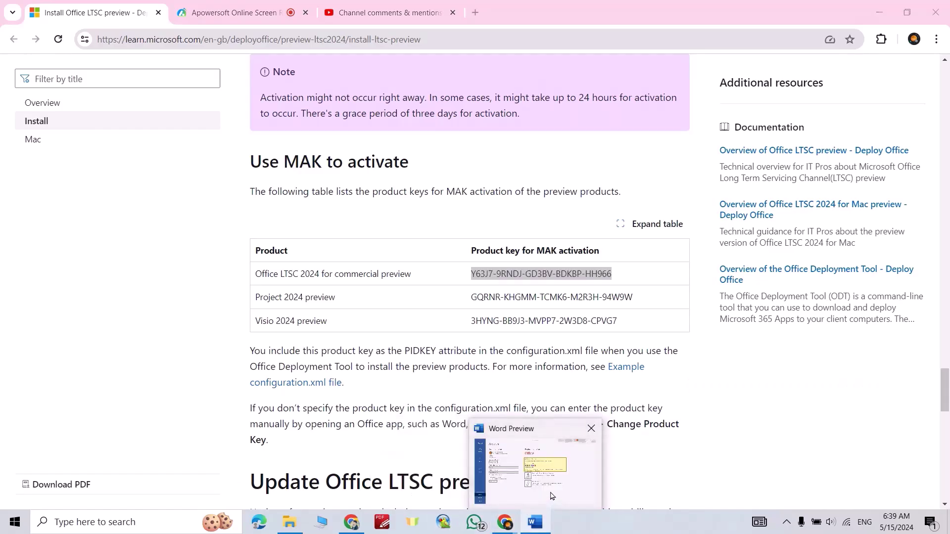
Enter the copied MAK as Word's new product key and activate Office
{"action": "left_click", "coordinate": [427, 222]}
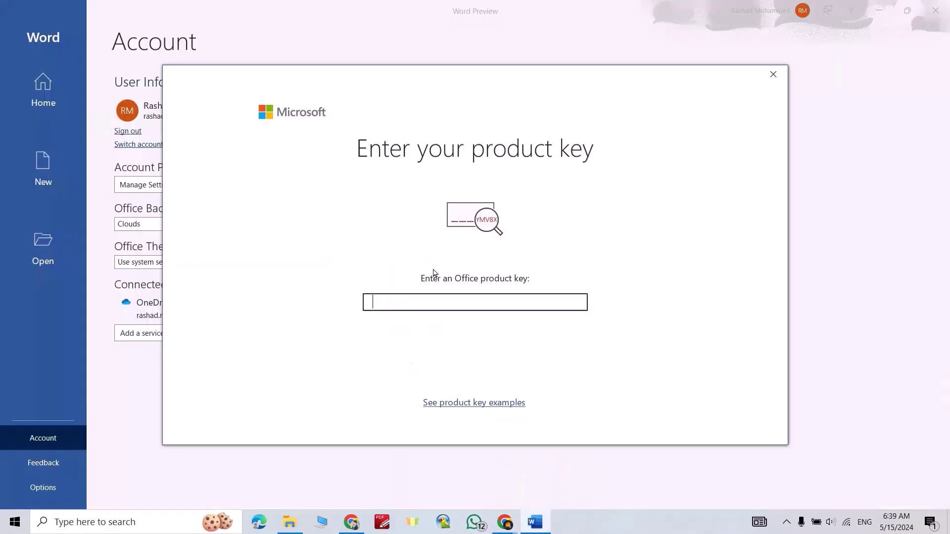
{"action": "key", "text": "ctrl+v"}
{"action": "left_click", "coordinate": [498, 376]}
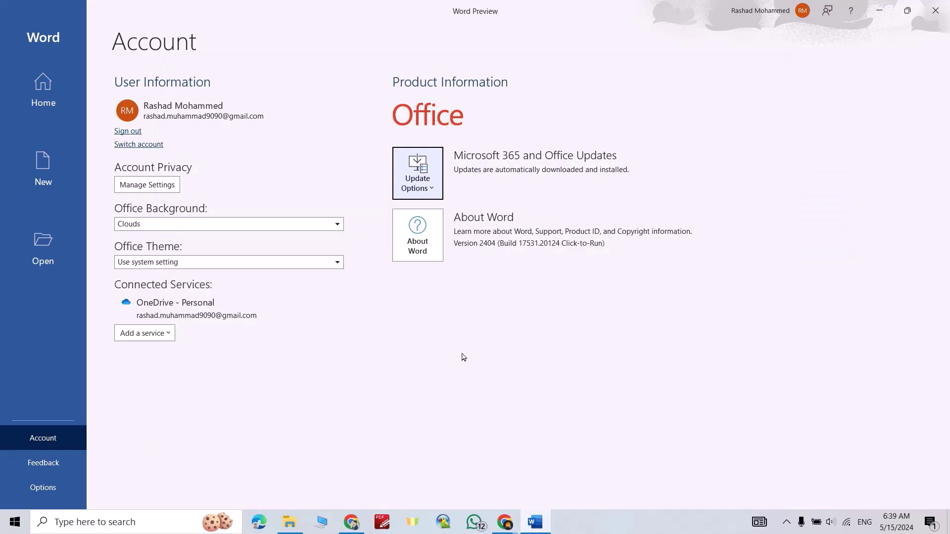
Restart Word, complete the Activation Wizard over the Internet, and confirm Product Activated on Account
{"action": "left_click", "coordinate": [934, 11]}
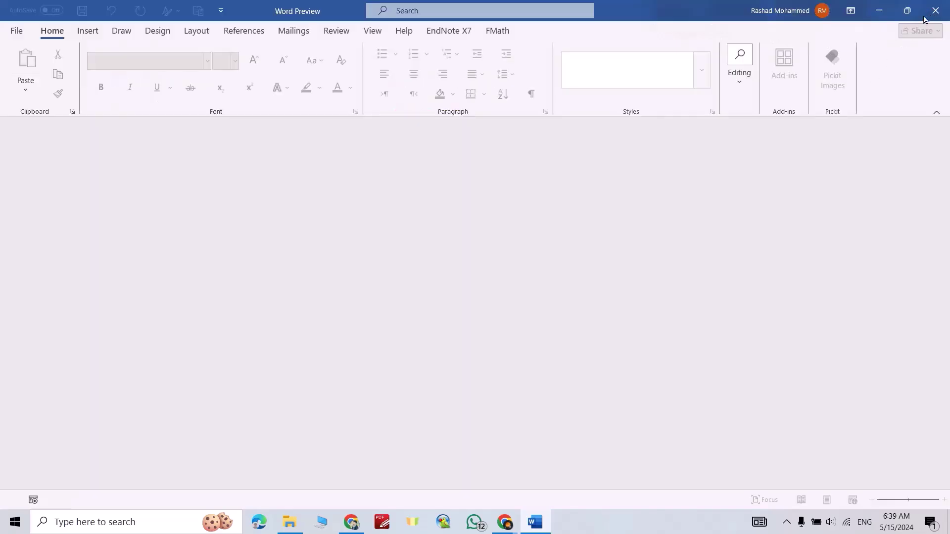
{"action": "left_click", "coordinate": [97, 527]}
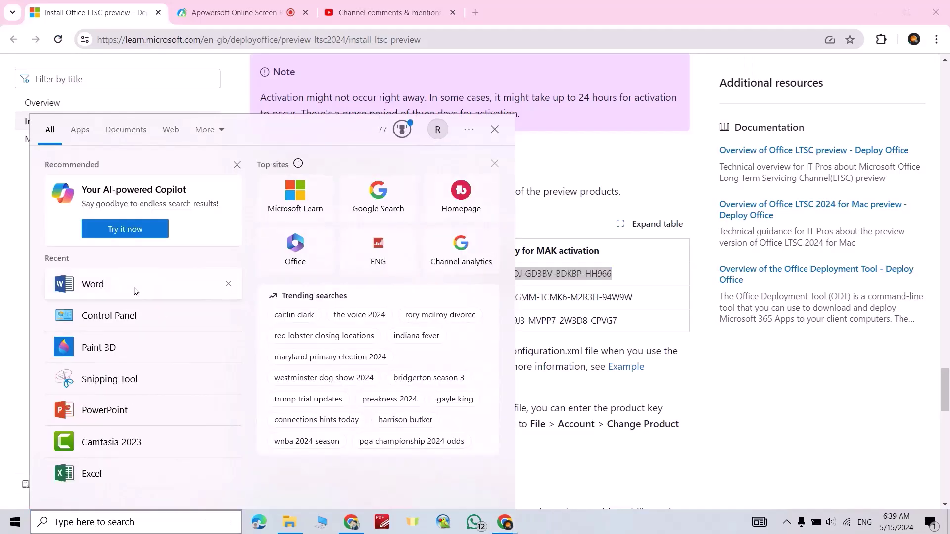
{"action": "left_click", "coordinate": [135, 284]}
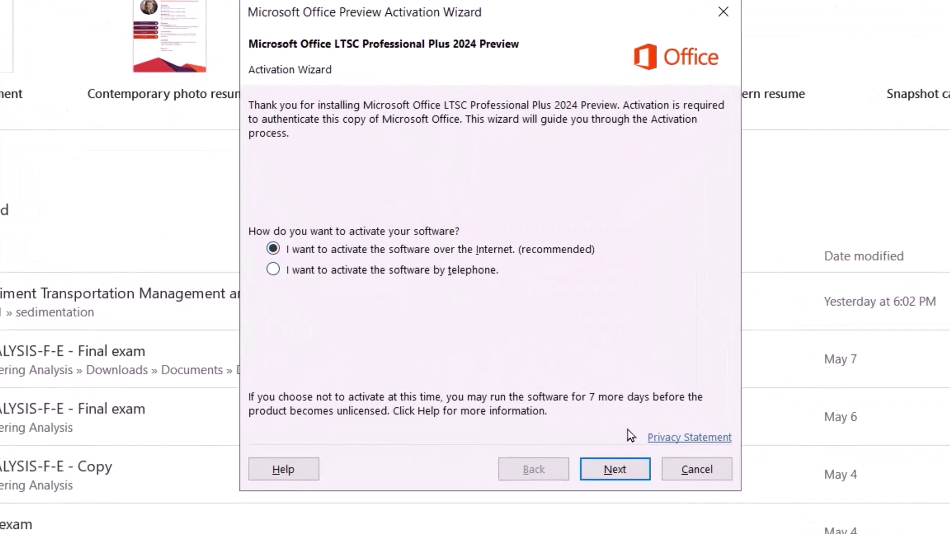
{"action": "left_click", "coordinate": [615, 476]}
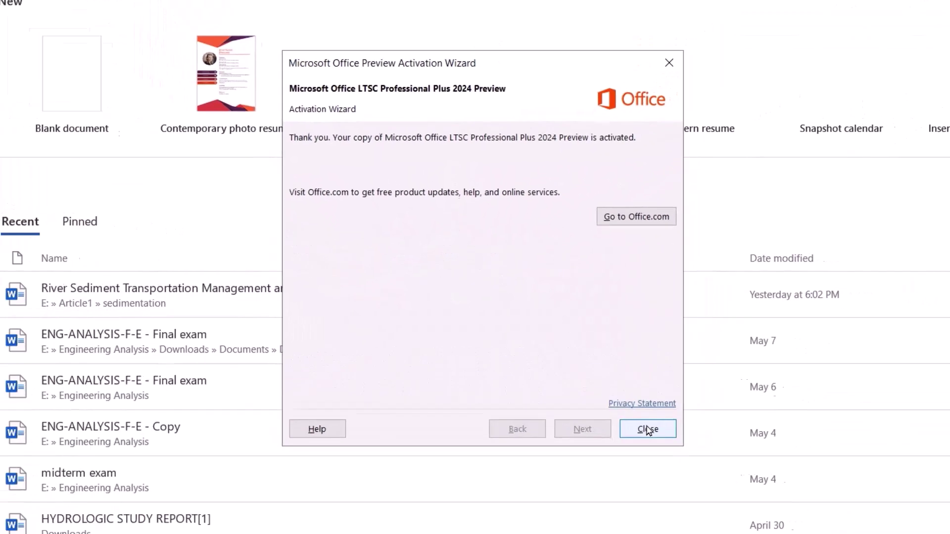
{"action": "left_click", "coordinate": [599, 389]}
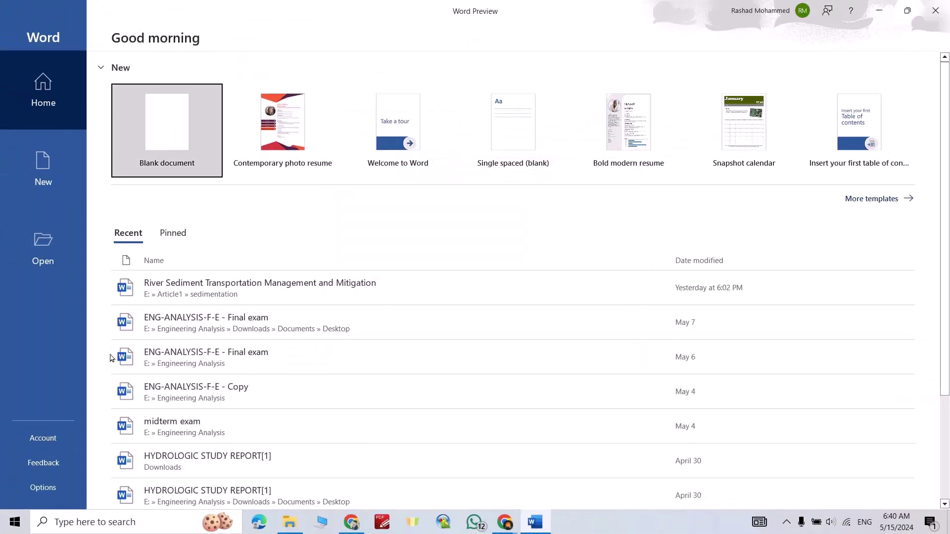
{"action": "left_click", "coordinate": [79, 442]}
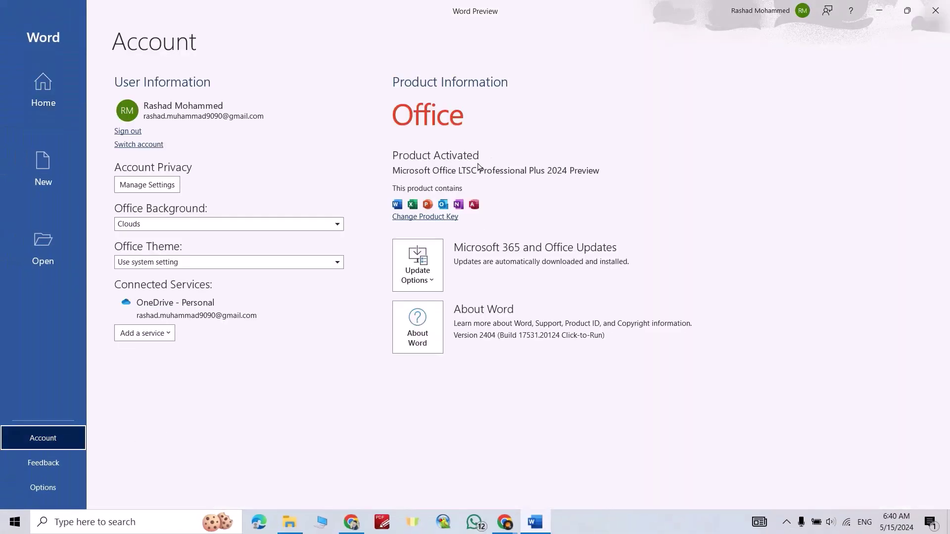